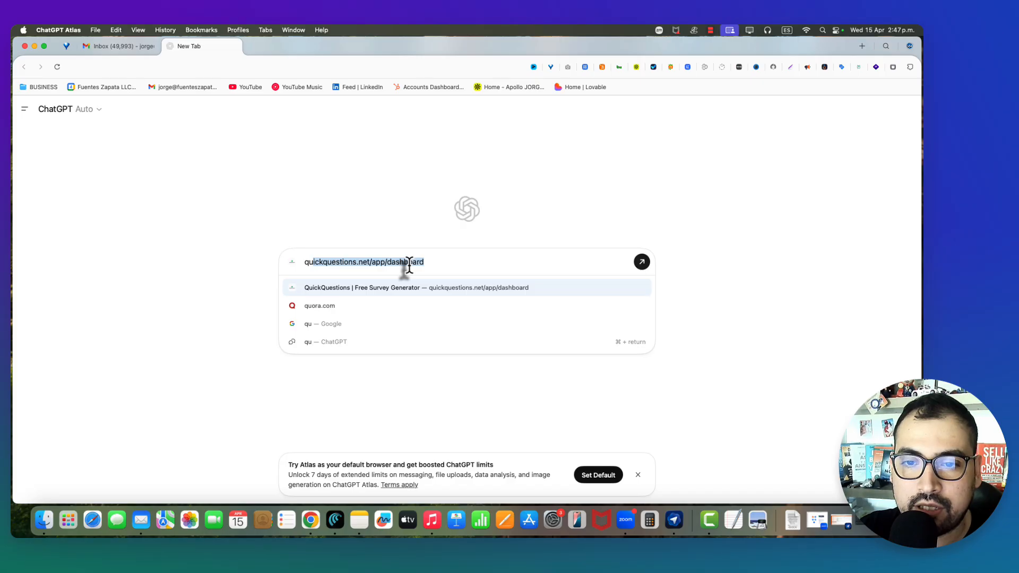
- Load quickquestions.net and scroll past How it works to the Free and Pro pricing plans
{"action": "type", "text": "ickquestions"}
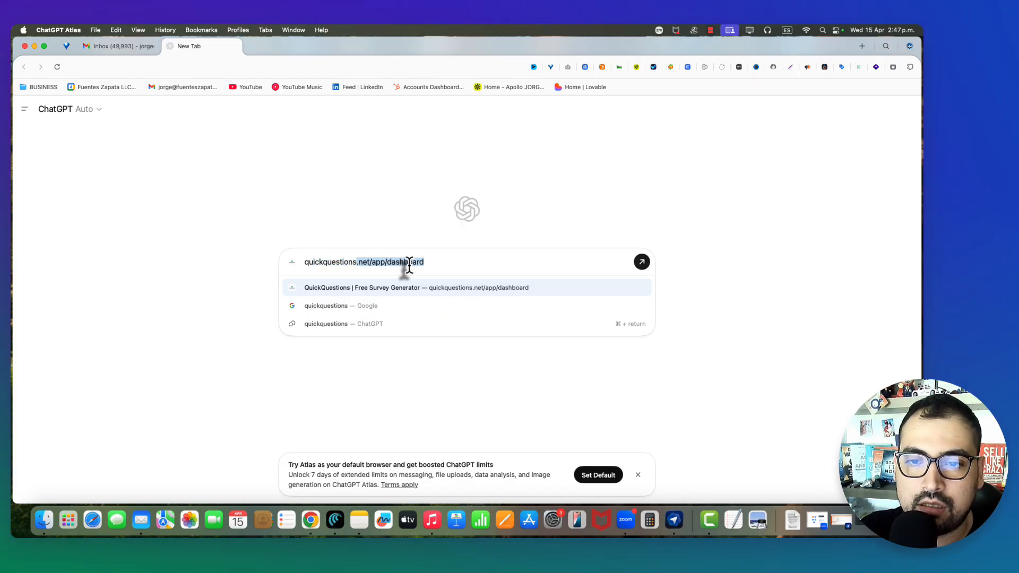
{"action": "type", "text": ".net"}
{"action": "key", "text": "Return"}
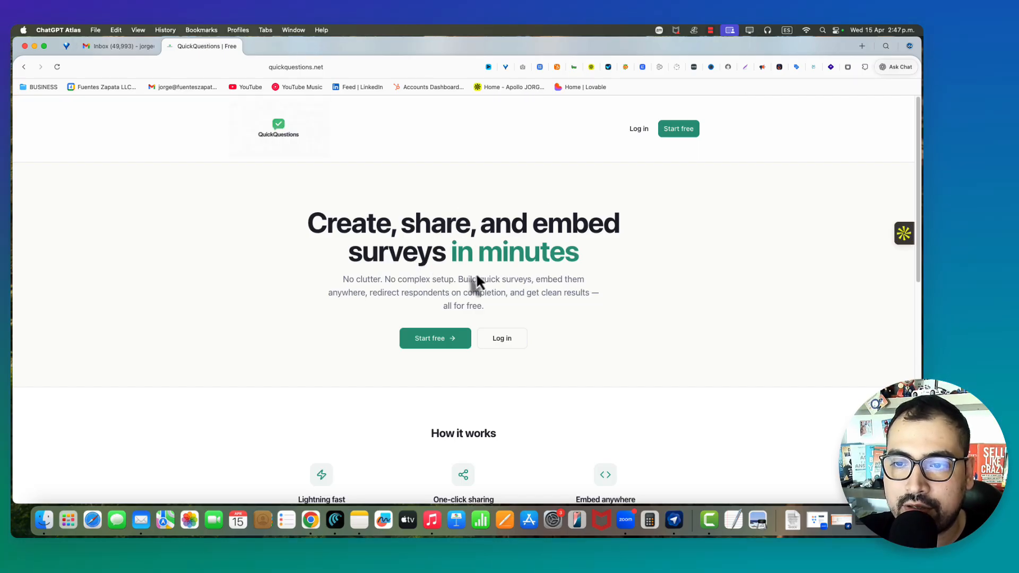
{"action": "scroll", "coordinate": [477, 277], "scroll_direction": "down", "scroll_amount": 4}
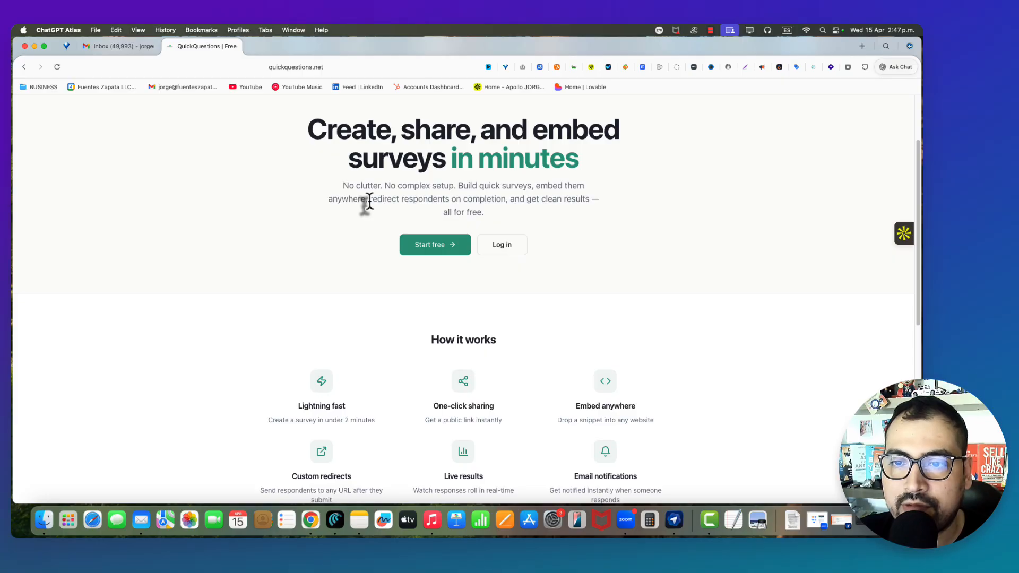
{"action": "left_click_drag", "start_coordinate": [369, 200], "coordinate": [494, 213]}
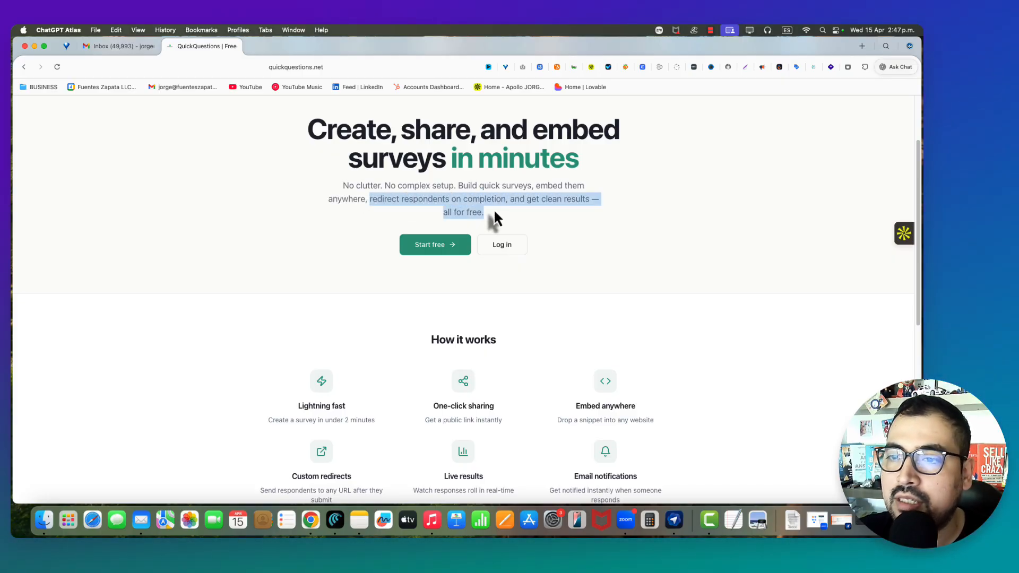
{"action": "left_click", "coordinate": [495, 212]}
{"action": "scroll", "coordinate": [518, 315], "scroll_direction": "down", "scroll_amount": 7}
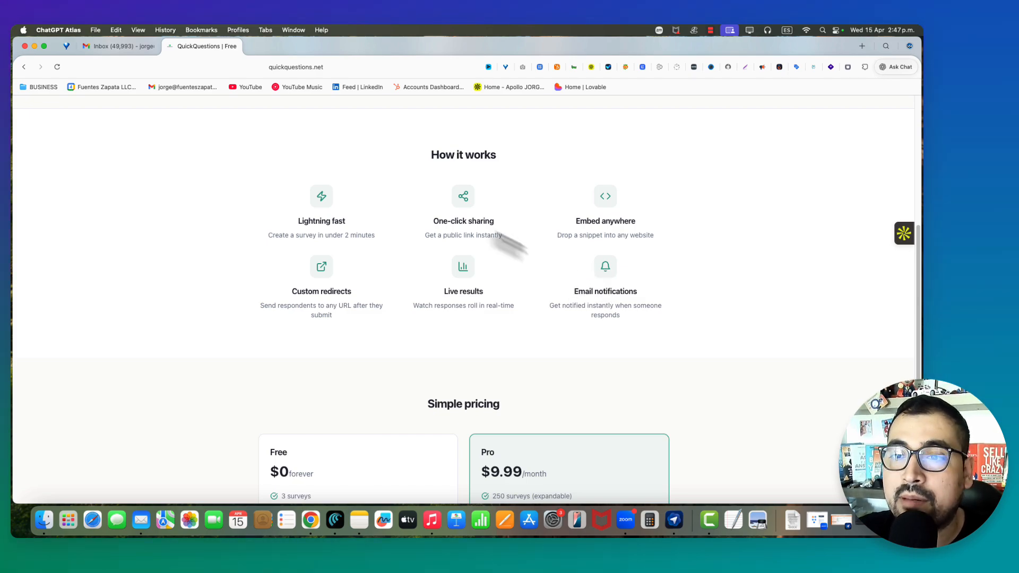
{"action": "scroll", "coordinate": [502, 215], "scroll_direction": "down", "scroll_amount": 5}
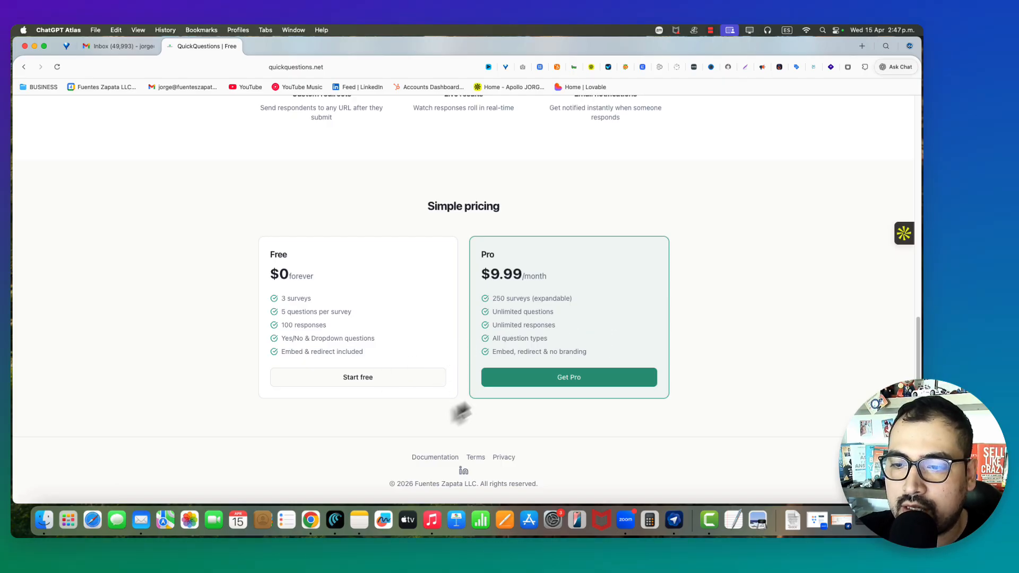
- Try Start free, return home via the logo, then sign in with the saved login details
{"action": "left_click", "coordinate": [445, 377]}
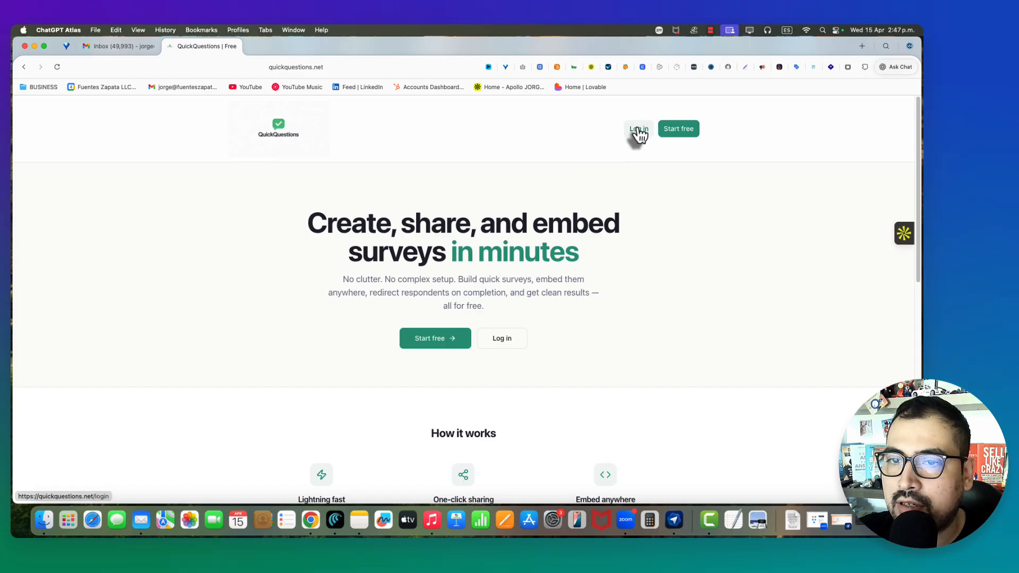
{"action": "left_click", "coordinate": [677, 130]}
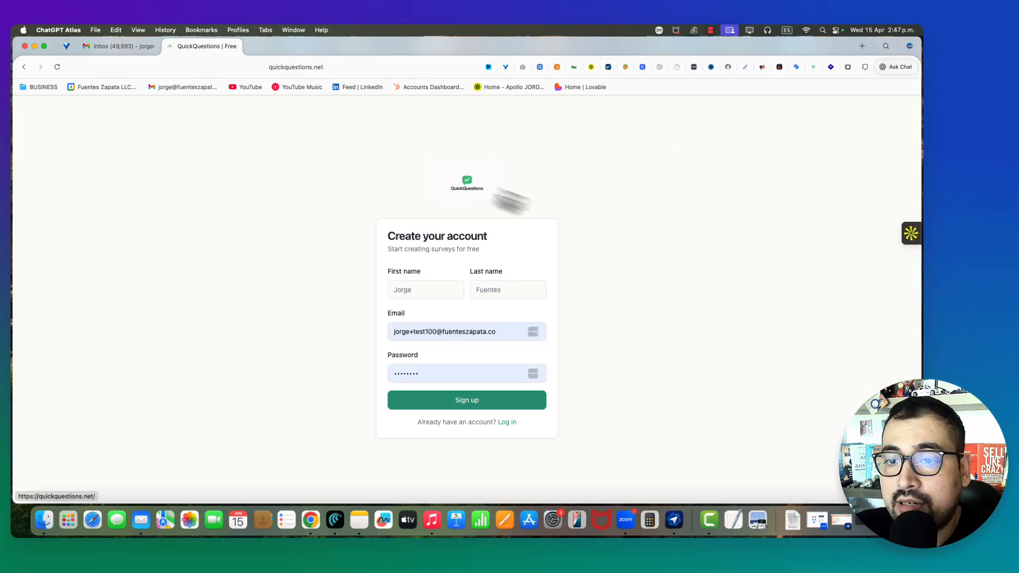
{"action": "left_click", "coordinate": [457, 182]}
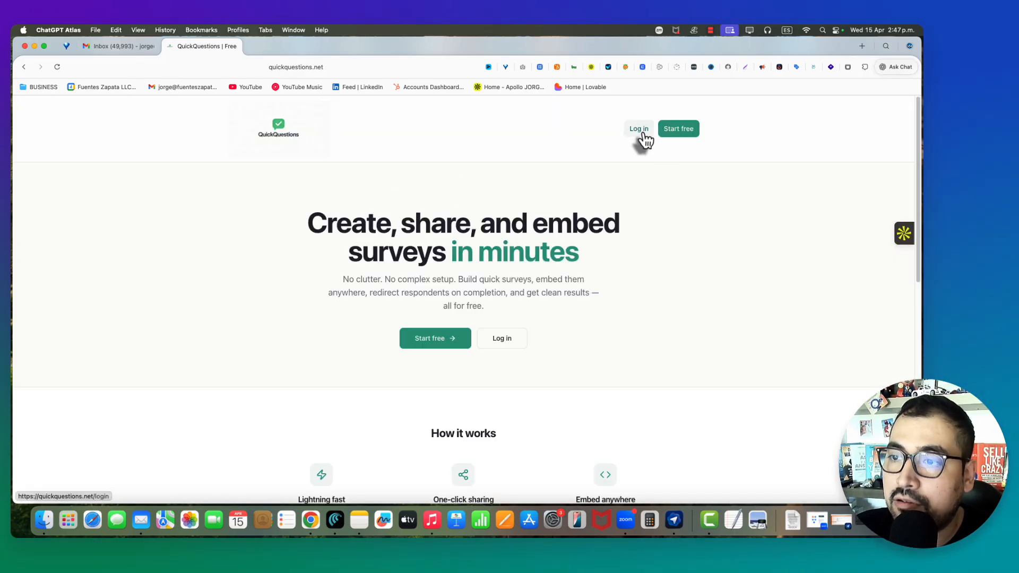
{"action": "left_click", "coordinate": [641, 134]}
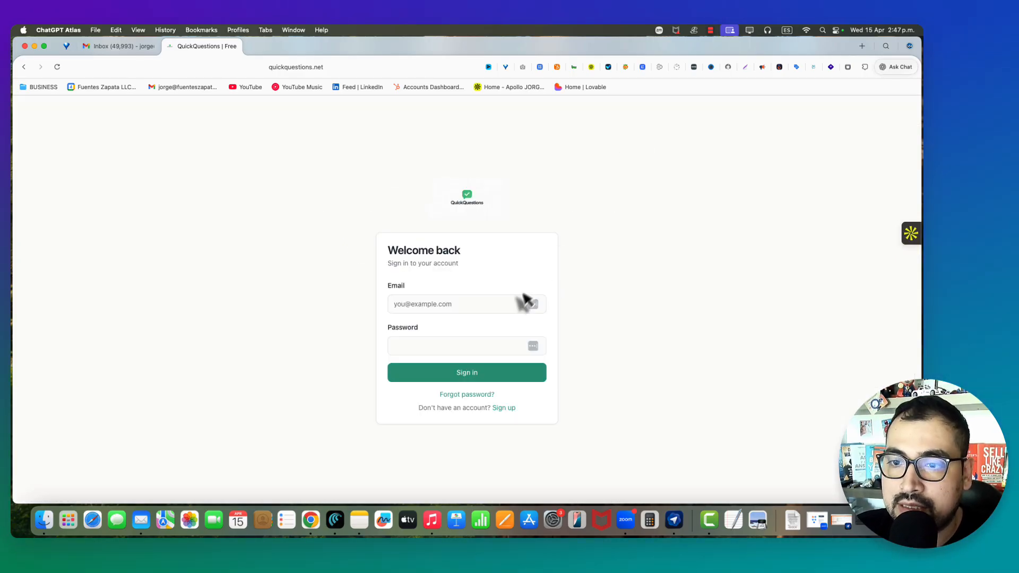
{"action": "left_click", "coordinate": [451, 374]}
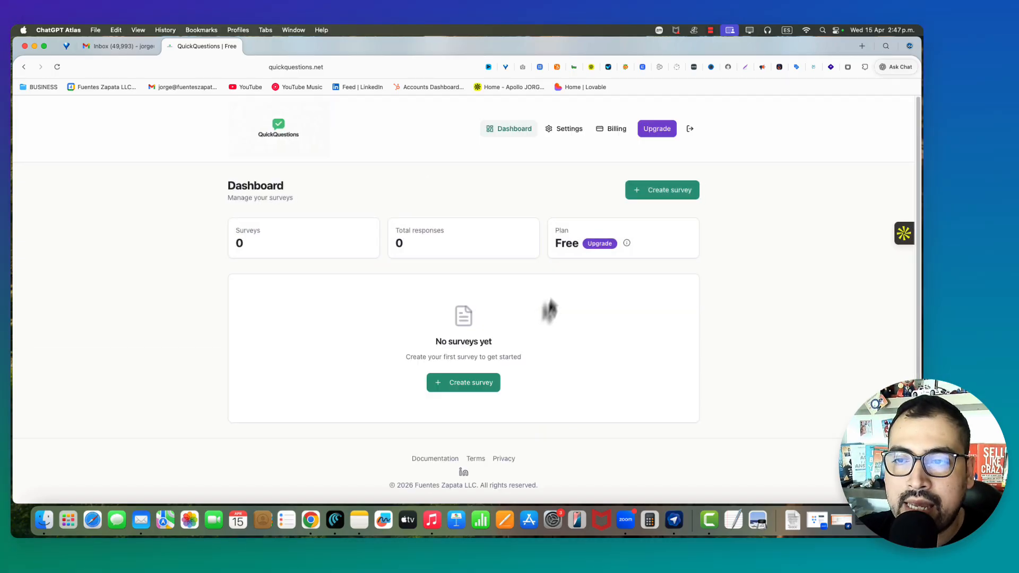
- Open the QuickQuestions Documentation page and scroll through it
{"action": "left_click", "coordinate": [436, 462]}
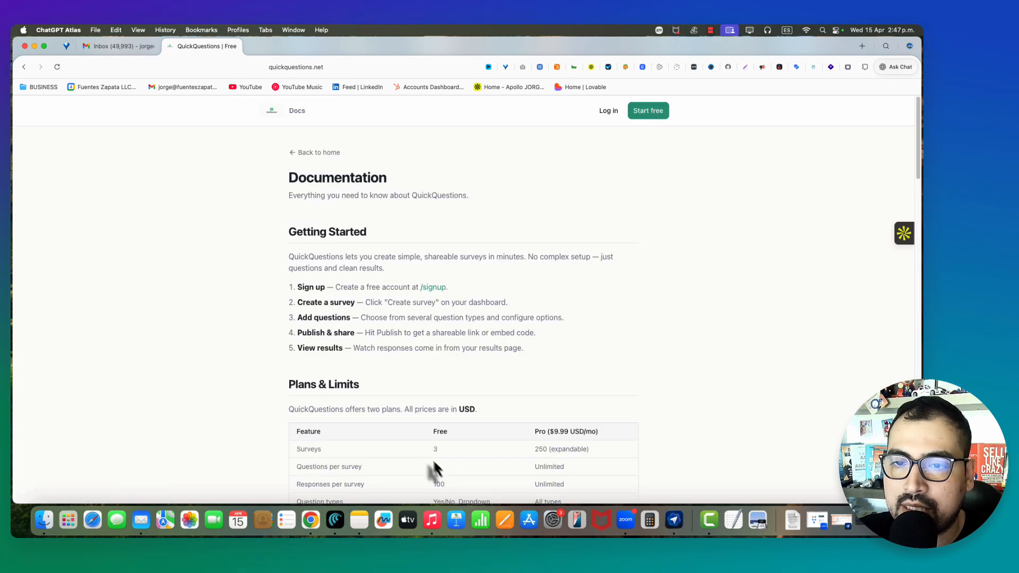
{"action": "scroll", "coordinate": [443, 393], "scroll_direction": "down", "scroll_amount": 10}
{"action": "scroll", "coordinate": [444, 387], "scroll_direction": "down", "scroll_amount": 6}
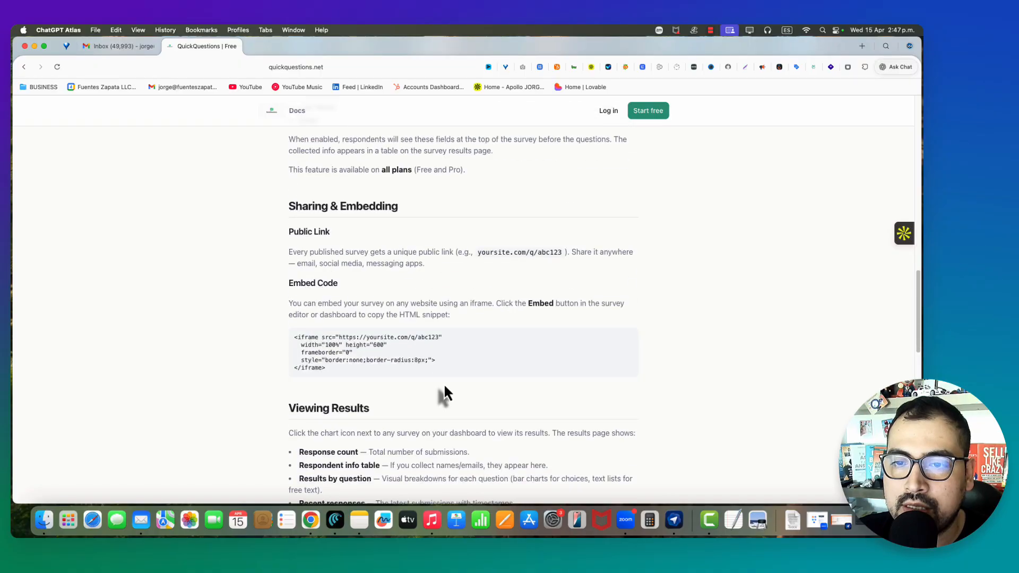
{"action": "scroll", "coordinate": [444, 385], "scroll_direction": "up", "scroll_amount": 16}
- Go back home and sign in with the autofilled credentials to reach the empty dashboard
{"action": "left_click", "coordinate": [317, 155]}
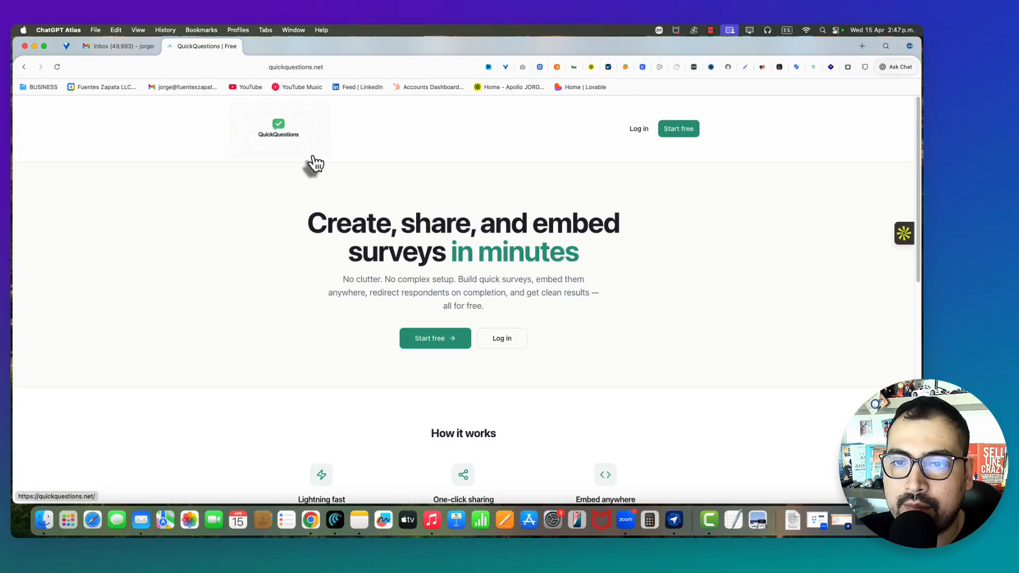
{"action": "left_click", "coordinate": [639, 131]}
{"action": "left_click", "coordinate": [455, 345]}
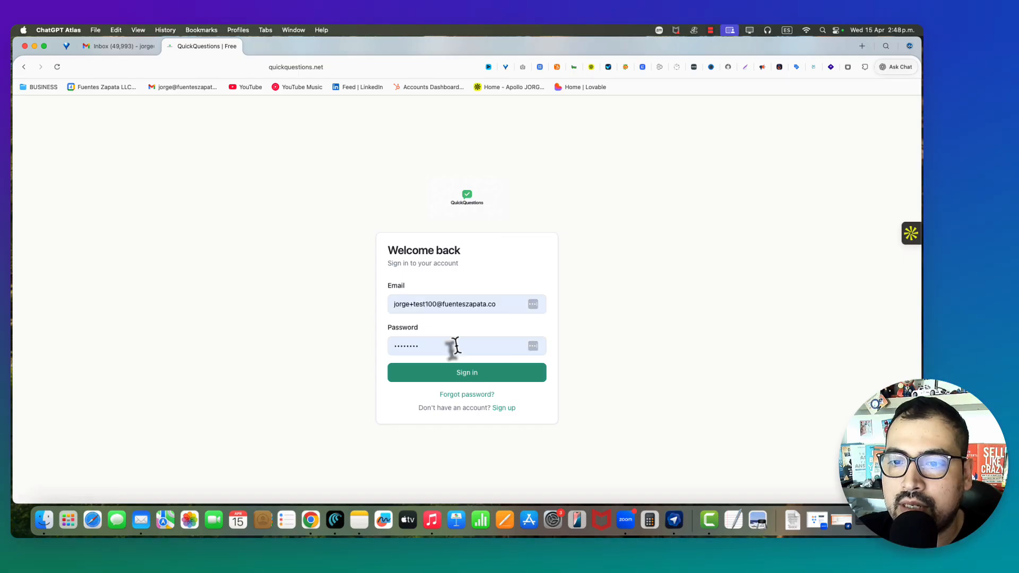
{"action": "left_click", "coordinate": [467, 374]}
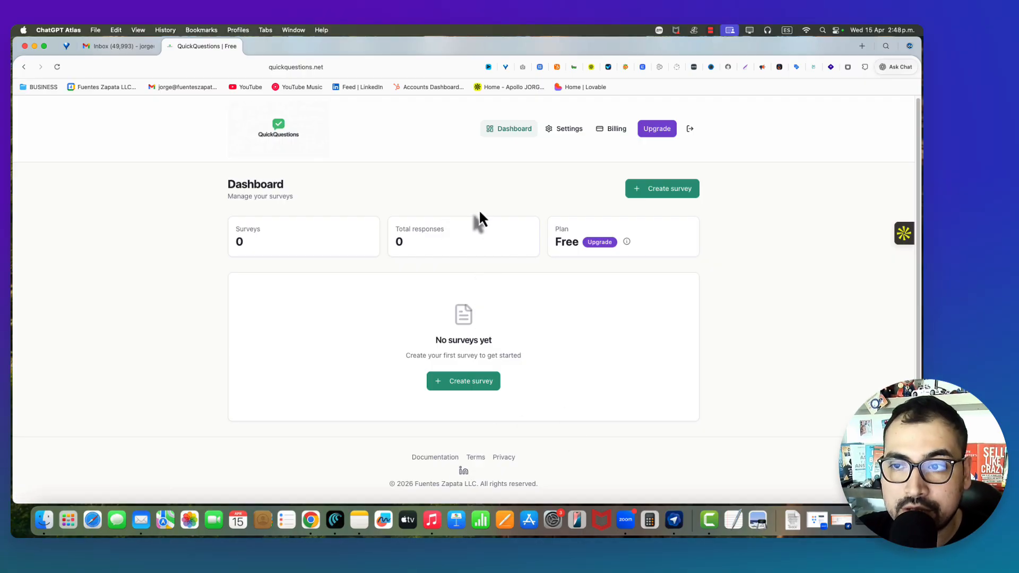
- Look through the Settings page, then view Billing comparing Free and Pro ($9.99/month) plans
{"action": "left_click", "coordinate": [562, 129]}
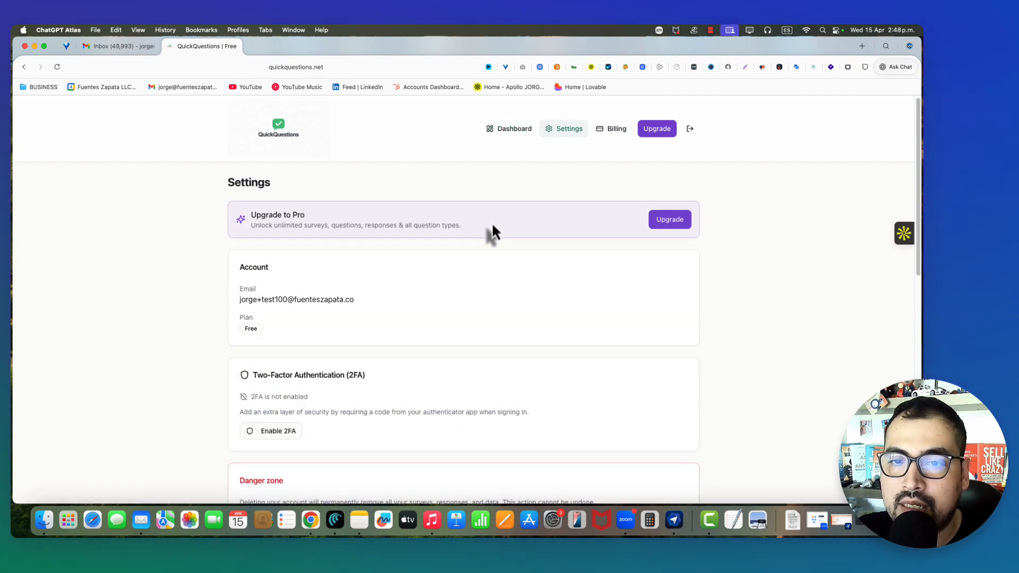
{"action": "scroll", "coordinate": [492, 222], "scroll_direction": "down", "scroll_amount": 5}
{"action": "scroll", "coordinate": [492, 222], "scroll_direction": "up", "scroll_amount": 3}
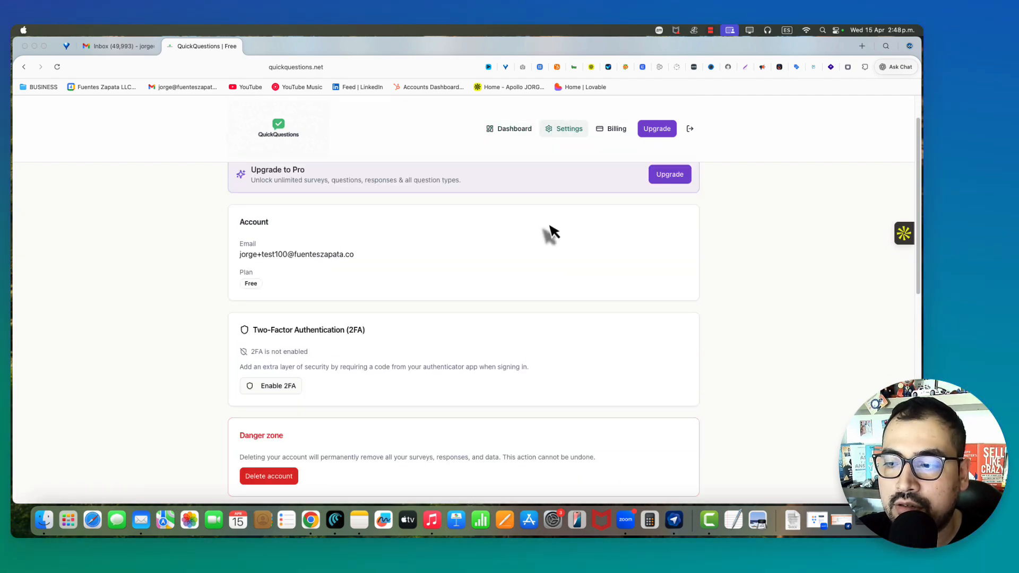
{"action": "scroll", "coordinate": [471, 330], "scroll_direction": "down", "scroll_amount": 10}
{"action": "scroll", "coordinate": [497, 303], "scroll_direction": "up", "scroll_amount": 12}
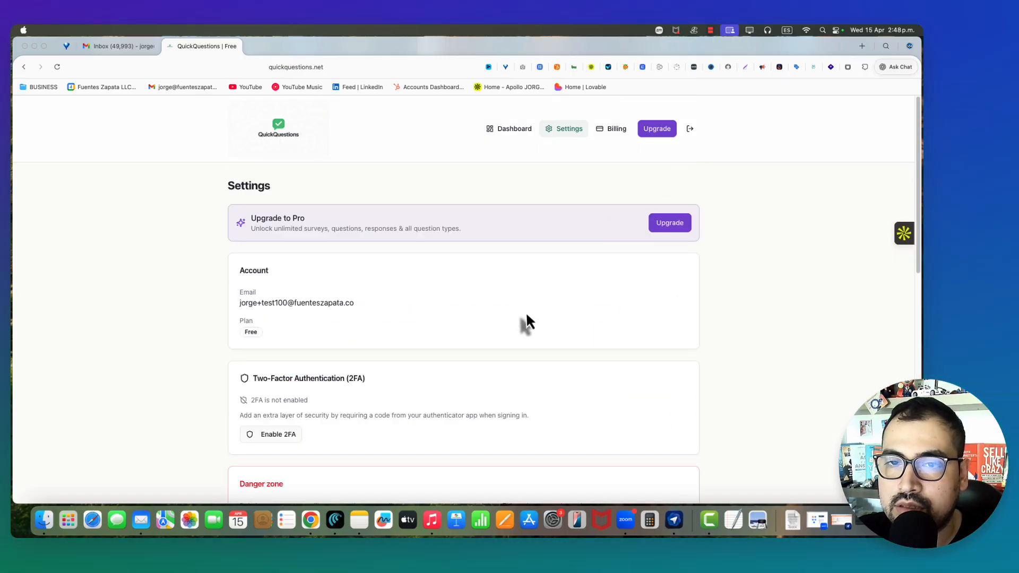
{"action": "scroll", "coordinate": [541, 289], "scroll_direction": "down", "scroll_amount": 4}
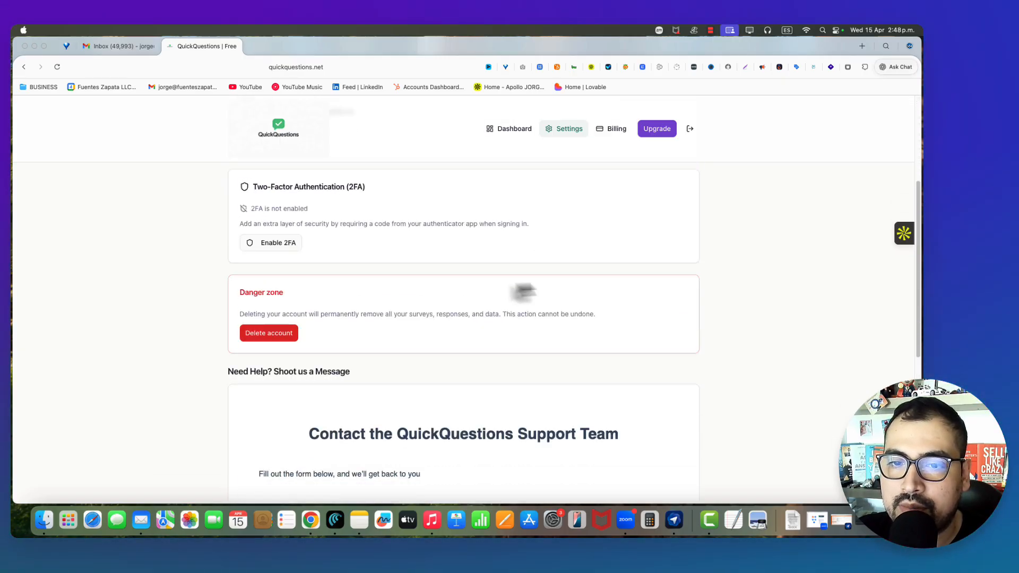
{"action": "scroll", "coordinate": [523, 291], "scroll_direction": "up", "scroll_amount": 4}
{"action": "scroll", "coordinate": [504, 291], "scroll_direction": "down", "scroll_amount": 4}
{"action": "scroll", "coordinate": [500, 301], "scroll_direction": "up", "scroll_amount": 4}
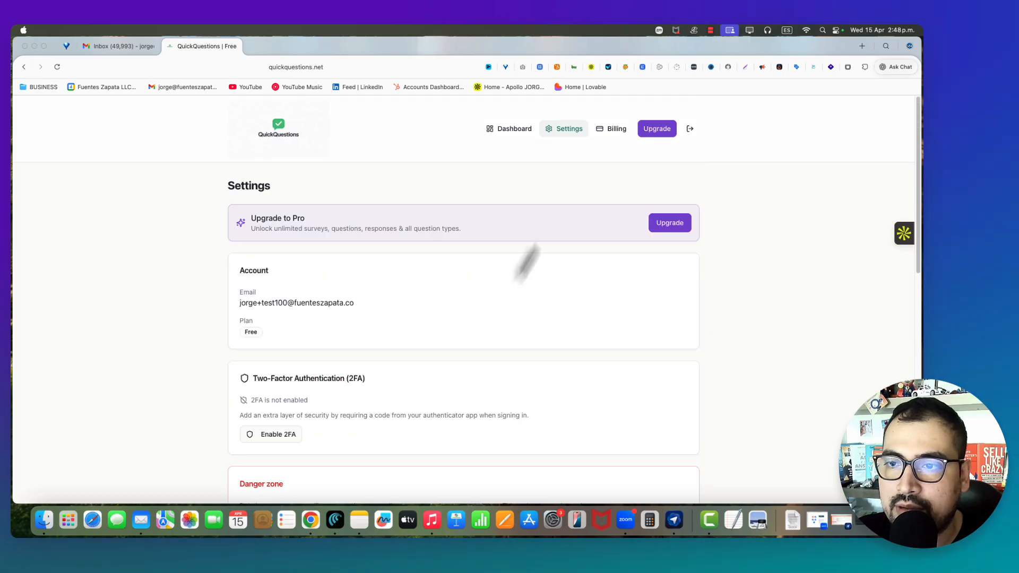
{"action": "scroll", "coordinate": [526, 266], "scroll_direction": "down", "scroll_amount": 10}
{"action": "scroll", "coordinate": [518, 289], "scroll_direction": "up", "scroll_amount": 10}
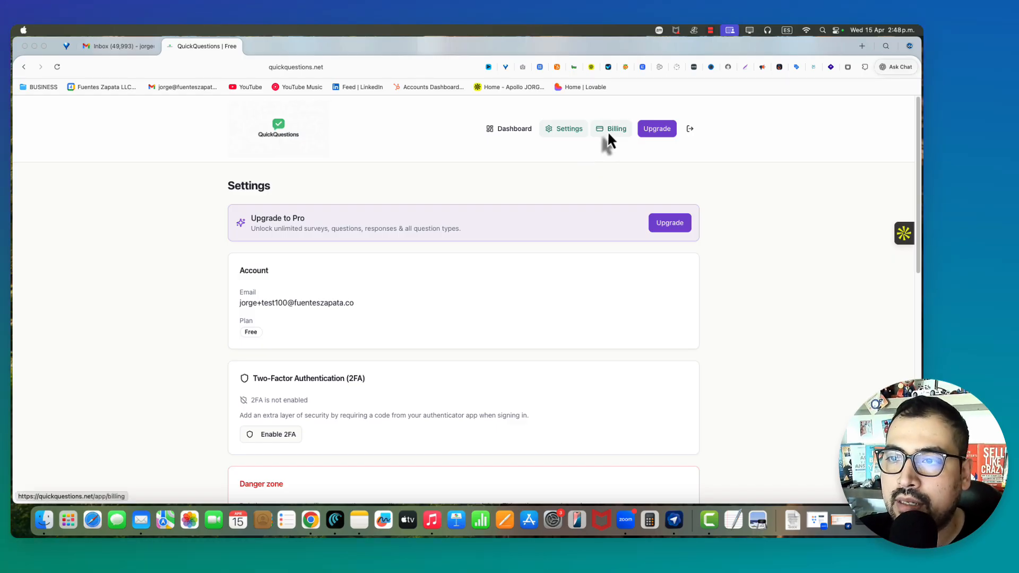
{"action": "left_click", "coordinate": [608, 137]}
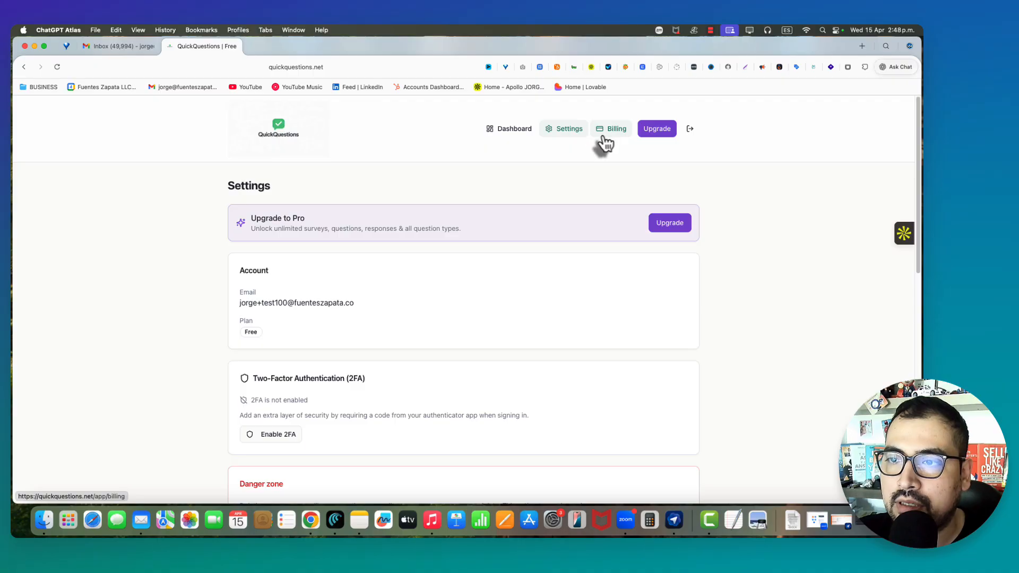
{"action": "scroll", "coordinate": [448, 258], "scroll_direction": "down", "scroll_amount": 1}
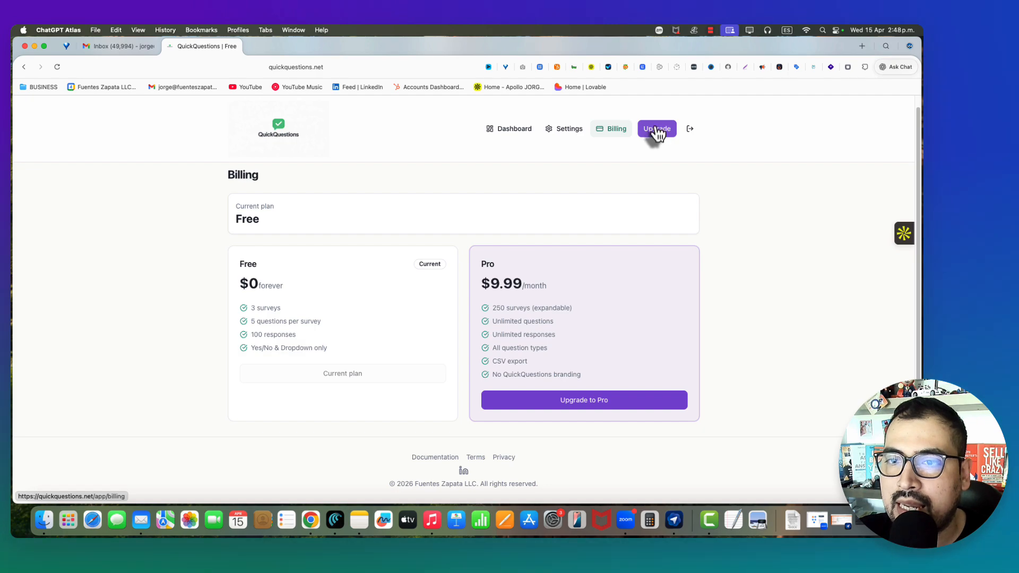
- Create a new survey from the dashboard and title it 'Test Survey'
{"action": "left_click", "coordinate": [511, 133]}
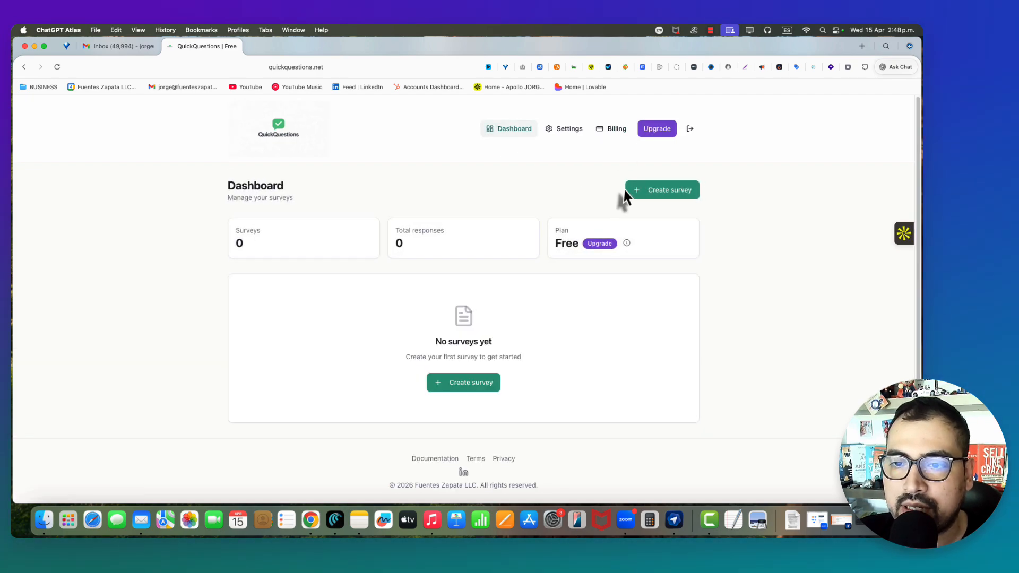
{"action": "left_click", "coordinate": [471, 385]}
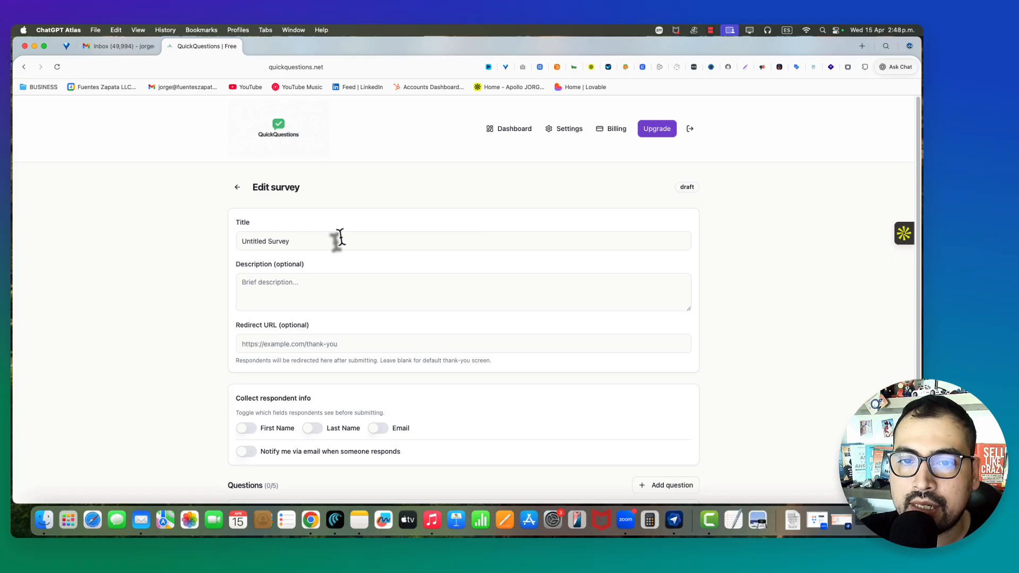
{"action": "left_click_drag", "start_coordinate": [336, 241], "coordinate": [237, 241]}
{"action": "type", "text": "Test S"}
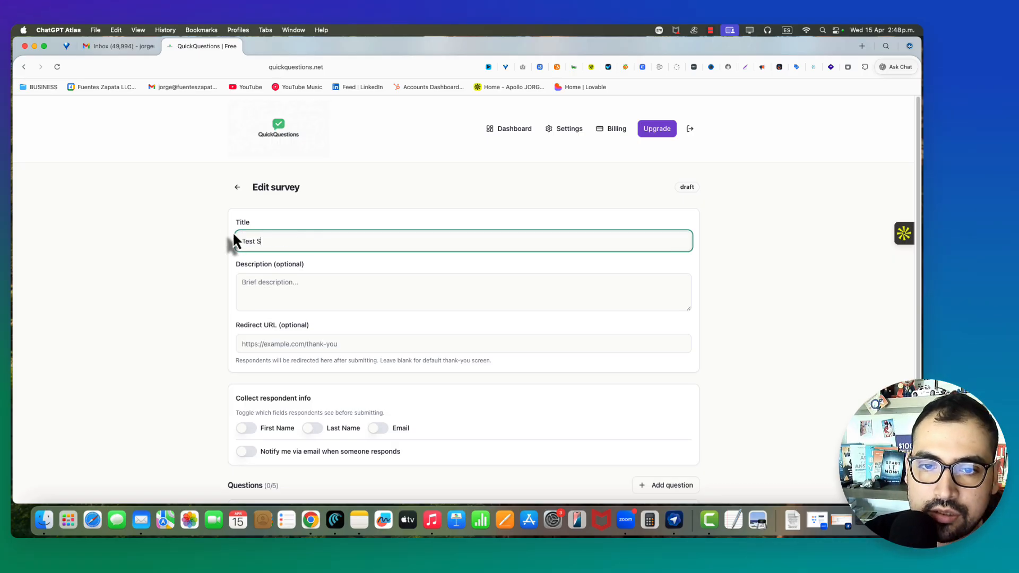
{"action": "type", "text": "urvey"}
{"action": "key", "text": "BackSpace"}
{"action": "key", "text": "BackSpace"}
{"action": "key", "text": "BackSpace"}
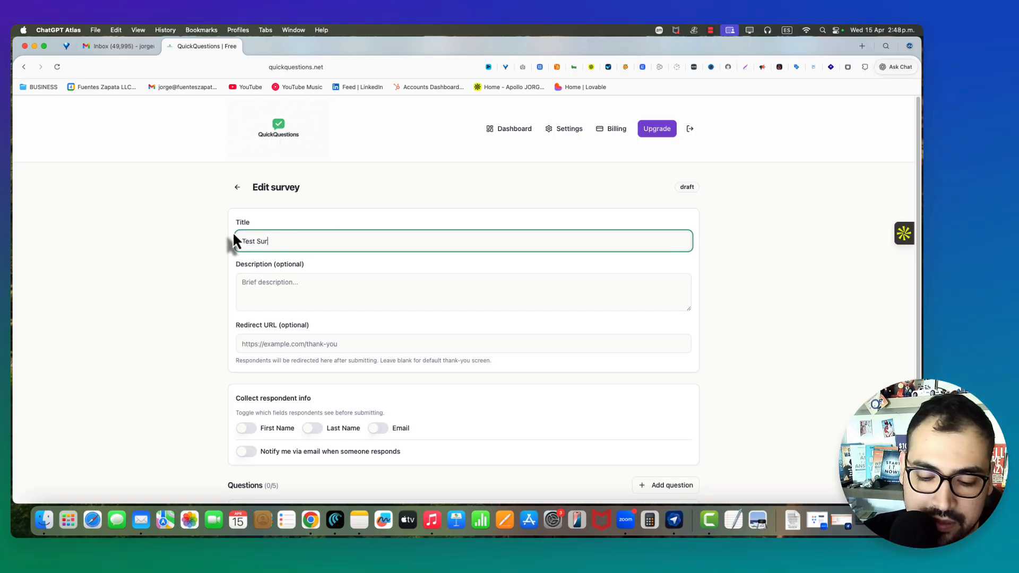
{"action": "type", "text": "vey"}
- Enter the description 'Description goes here.' and the company's thank-you page as redirect URL
{"action": "left_click", "coordinate": [268, 279]}
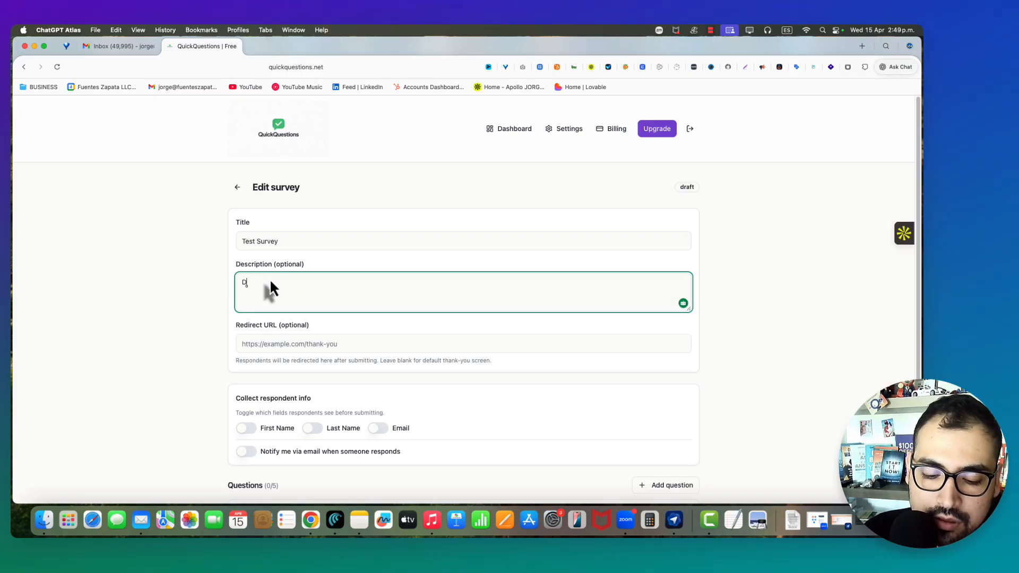
{"action": "type", "text": "Description goes "}
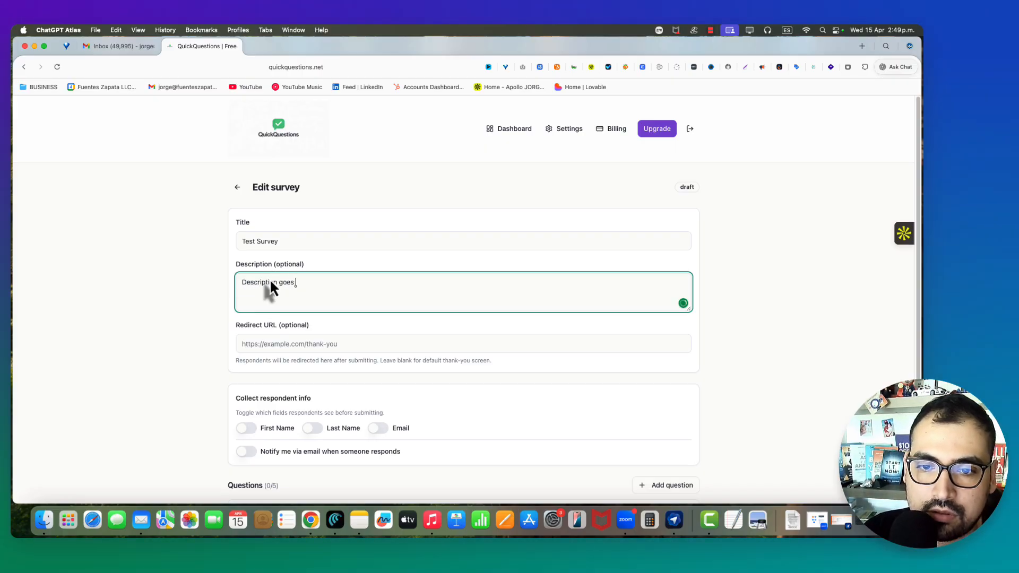
{"action": "type", "text": "here."}
{"action": "left_click", "coordinate": [330, 344]}
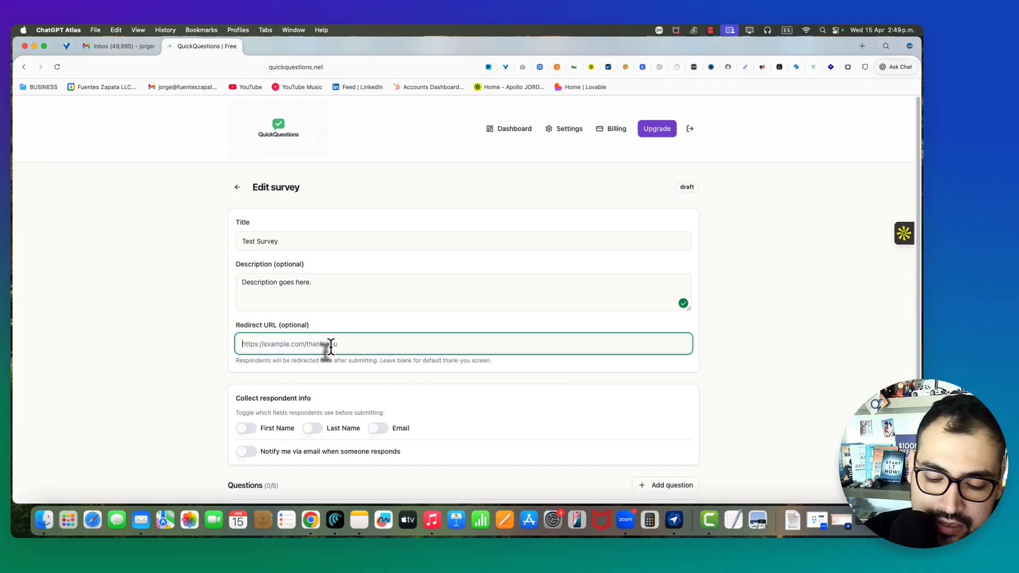
{"action": "type", "text": "https"}
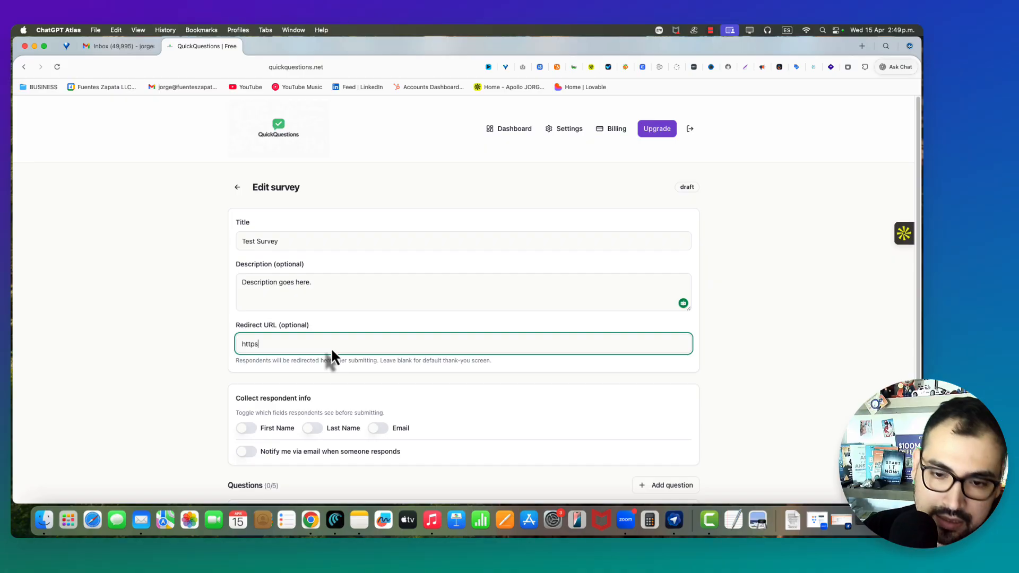
{"action": "type", "text": "://"}
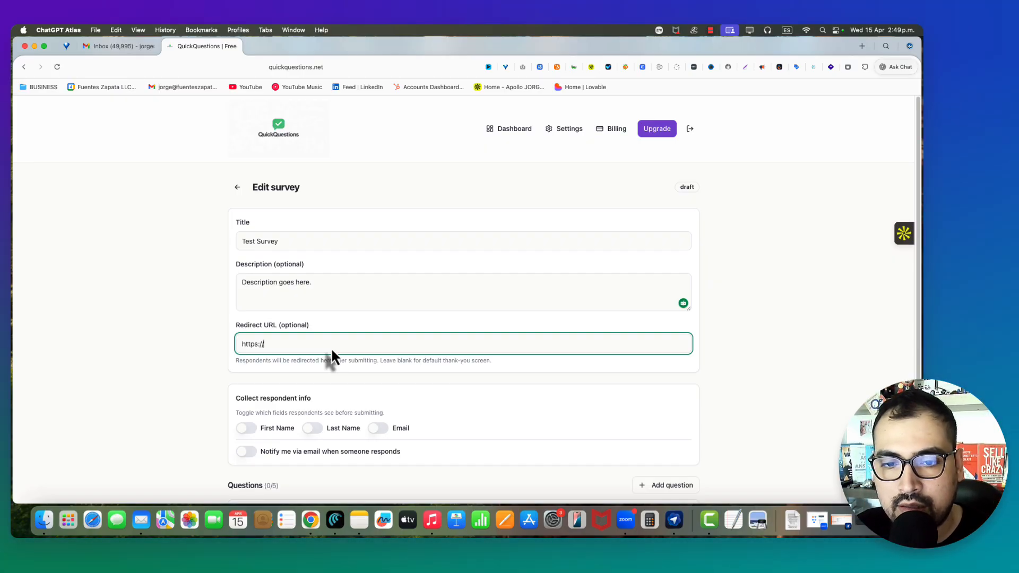
{"action": "type", "text": "fuenteszapata.co/thank"}
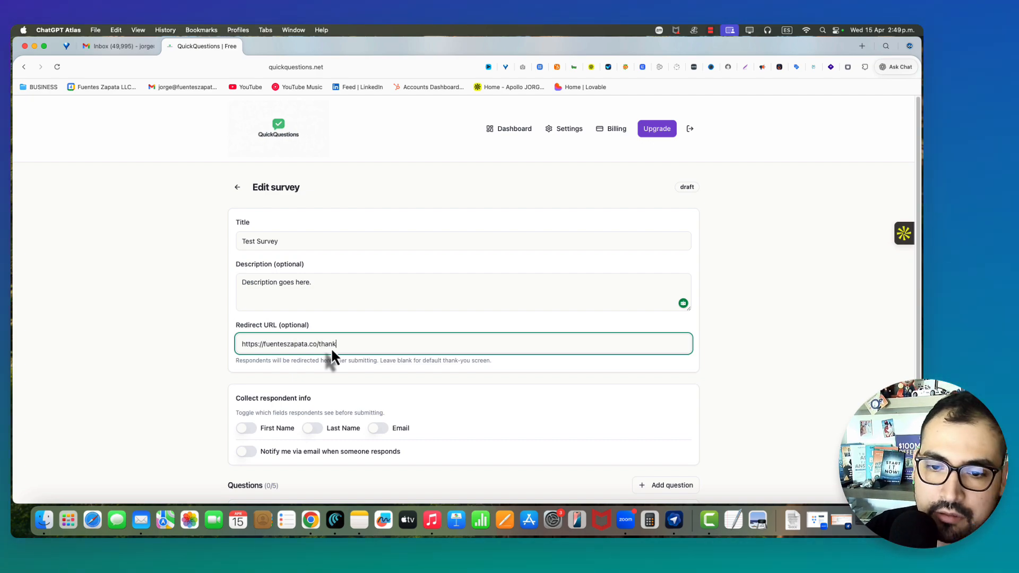
{"action": "type", "text": "u"}
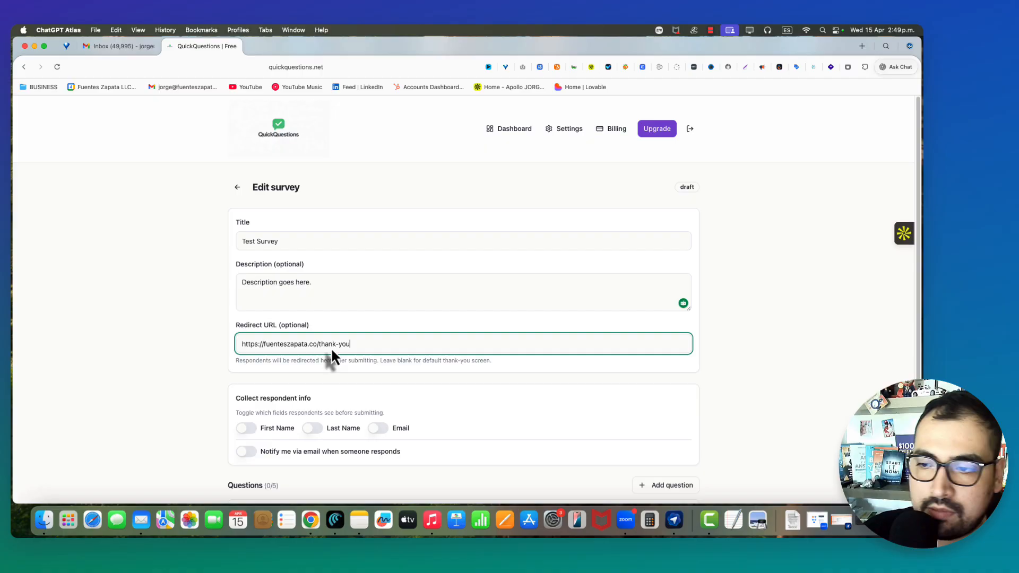
{"action": "left_click", "coordinate": [457, 324]}
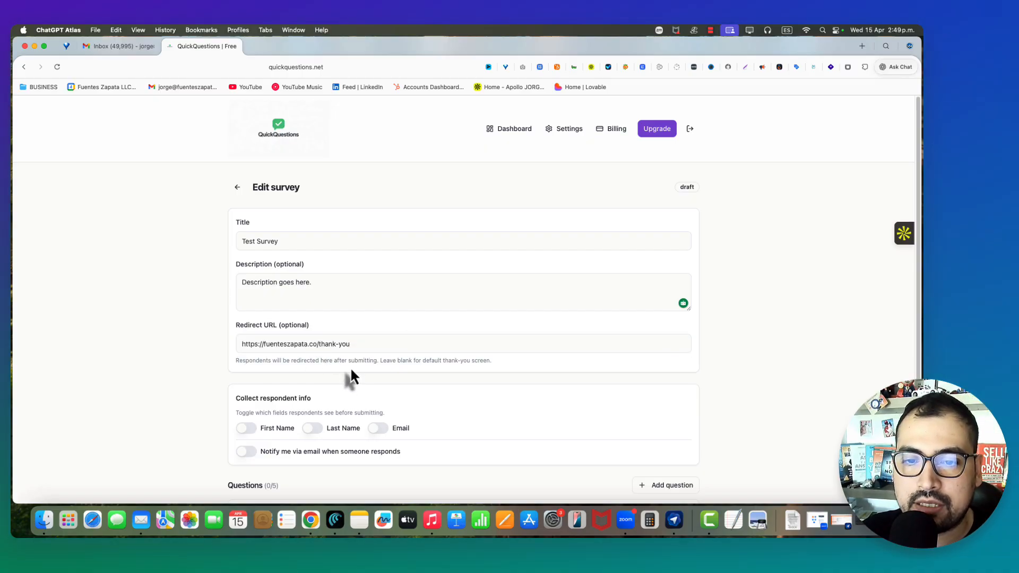
- Turn on the First Name, Last Name and Email fields and response email notifications
{"action": "scroll", "coordinate": [380, 364], "scroll_direction": "down", "scroll_amount": 3}
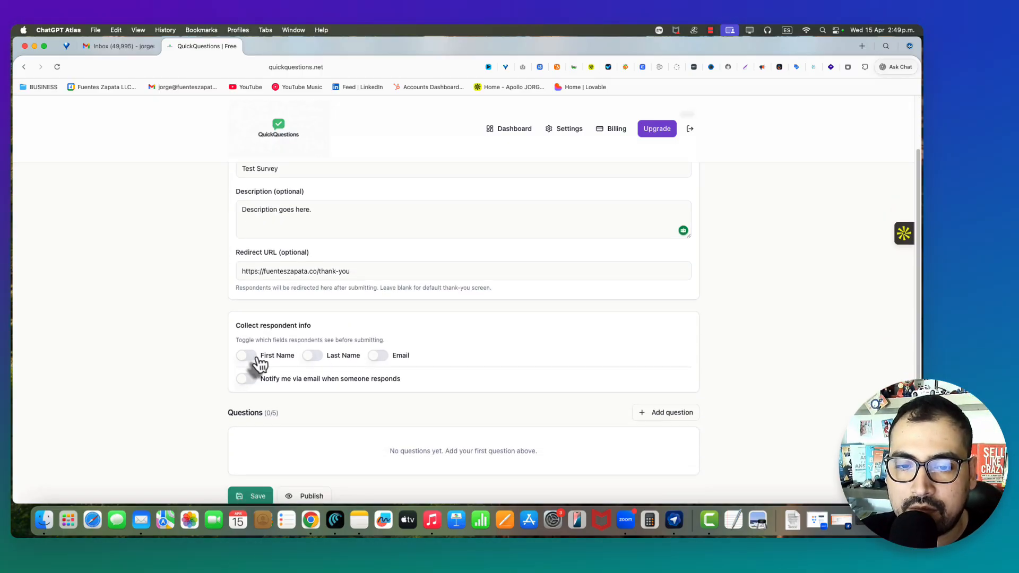
{"action": "left_click", "coordinate": [254, 357]}
{"action": "left_click", "coordinate": [314, 357]}
{"action": "left_click", "coordinate": [382, 357]}
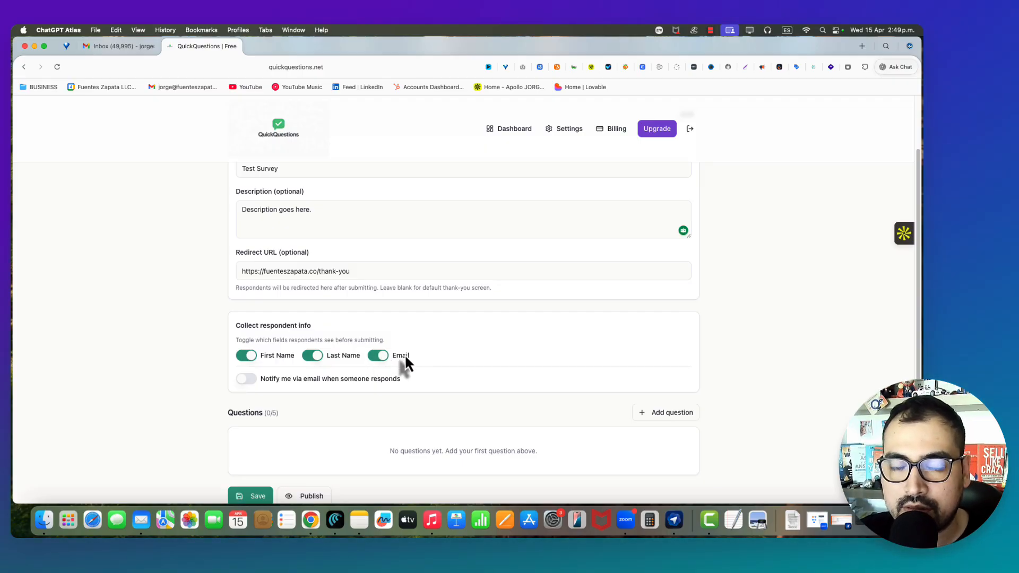
{"action": "left_click", "coordinate": [251, 383]}
- Add Question 1 with the text 'Do you love this tool?'
{"action": "scroll", "coordinate": [361, 402], "scroll_direction": "down", "scroll_amount": 3}
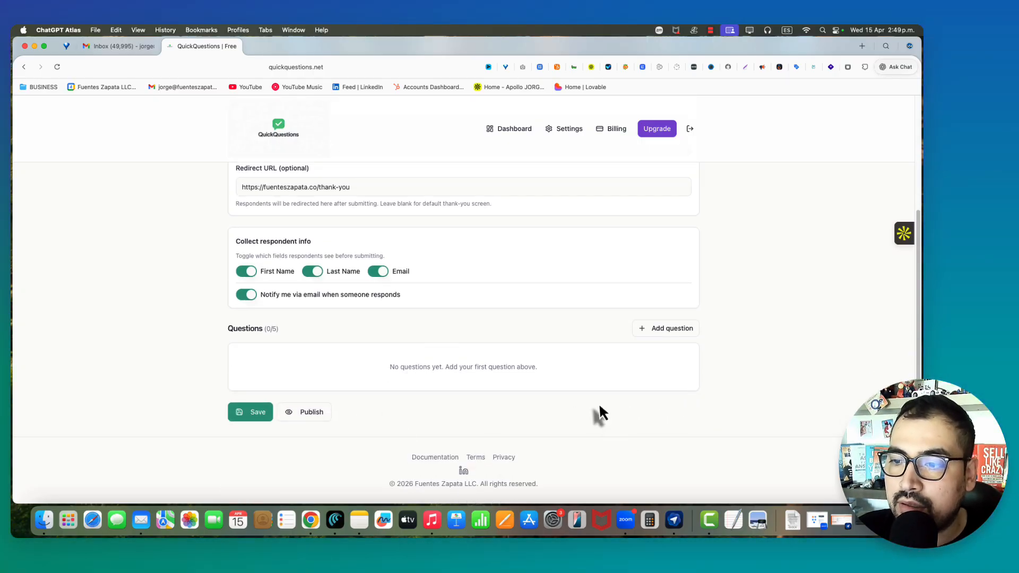
{"action": "left_click", "coordinate": [648, 332]}
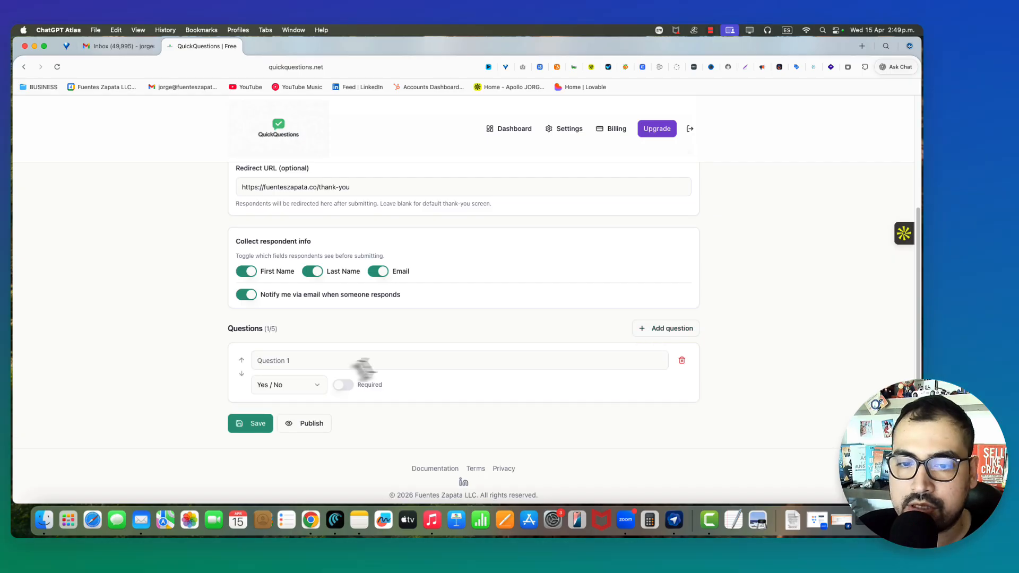
{"action": "left_click", "coordinate": [359, 364]}
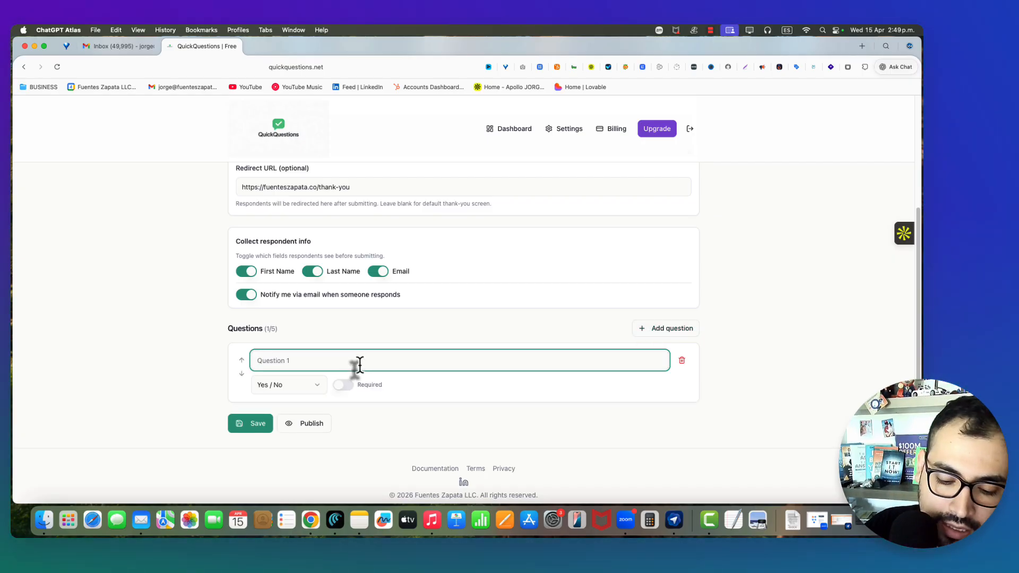
{"action": "type", "text": "Do ask"}
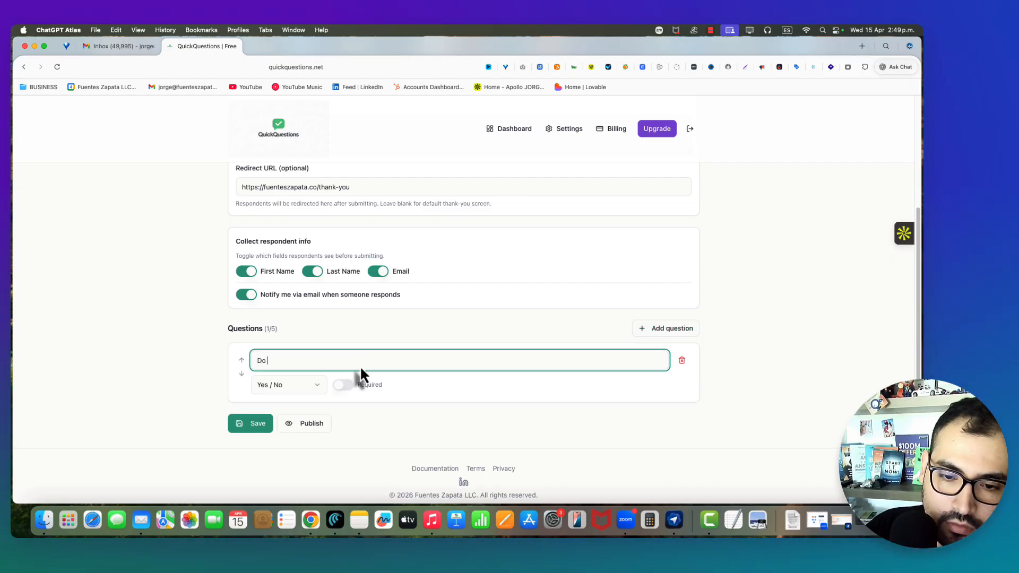
{"action": "key", "text": "BackSpace"}
{"action": "key", "text": "BackSpace"}
{"action": "key", "text": "BackSpace"}
{"action": "type", "text": "you lov"}
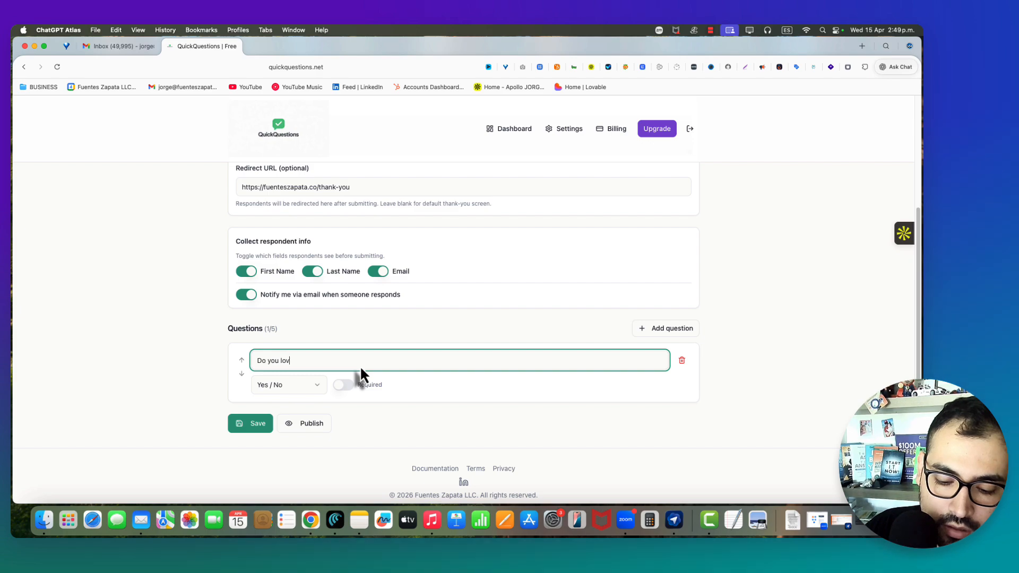
{"action": "type", "text": "e this tool?"}
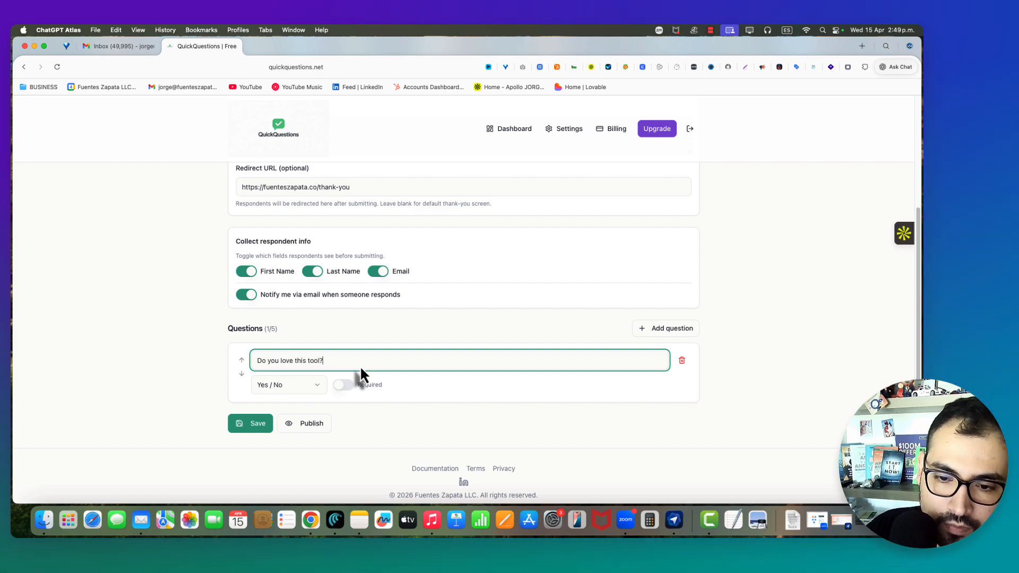
- Keep Question 1 as a Yes / No type and make it required
{"action": "left_click", "coordinate": [305, 392]}
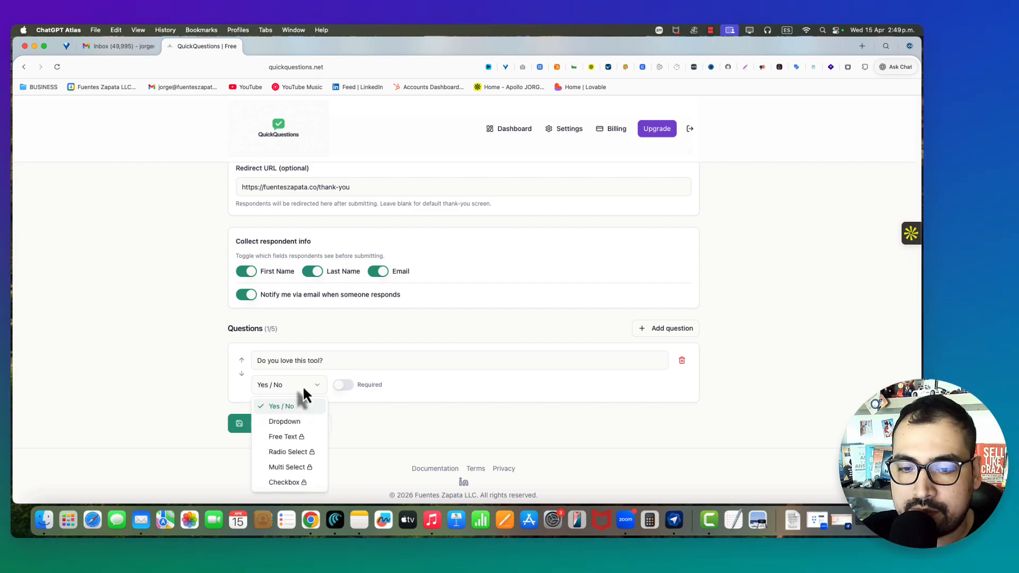
{"action": "left_click", "coordinate": [296, 412]}
{"action": "left_click", "coordinate": [345, 388]}
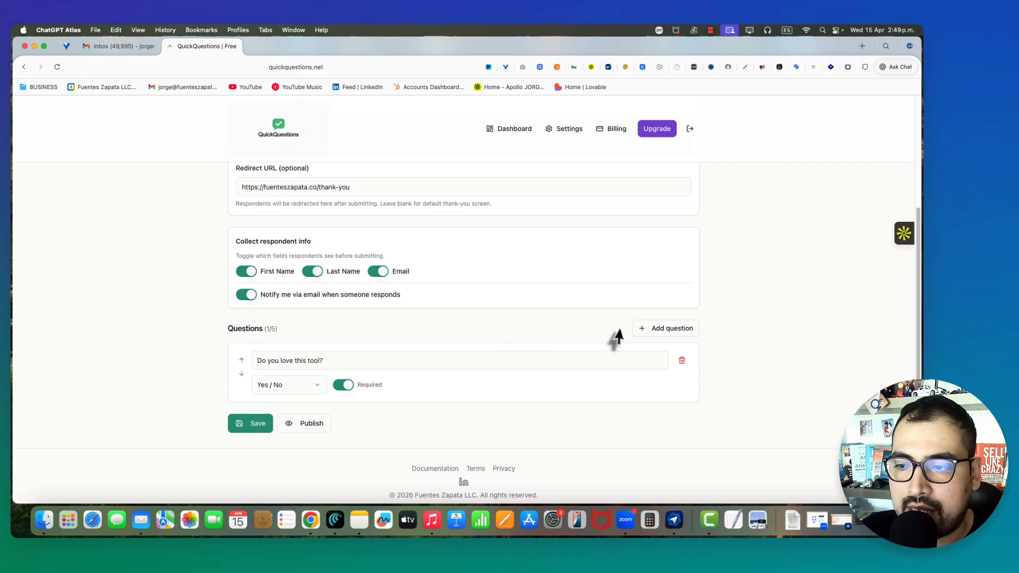
- Add Question 2 reading 'How are you today?' and bring up its question types
{"action": "left_click", "coordinate": [642, 329]}
{"action": "left_click", "coordinate": [348, 426]}
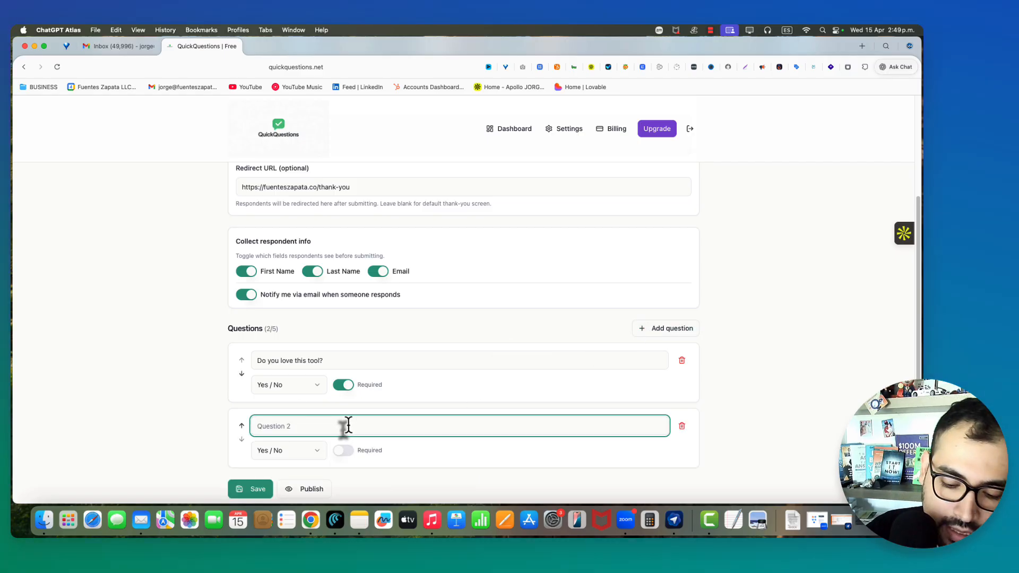
{"action": "type", "text": "Ho"}
{"action": "key", "text": "BackSpace"}
{"action": "key", "text": "BackSpace"}
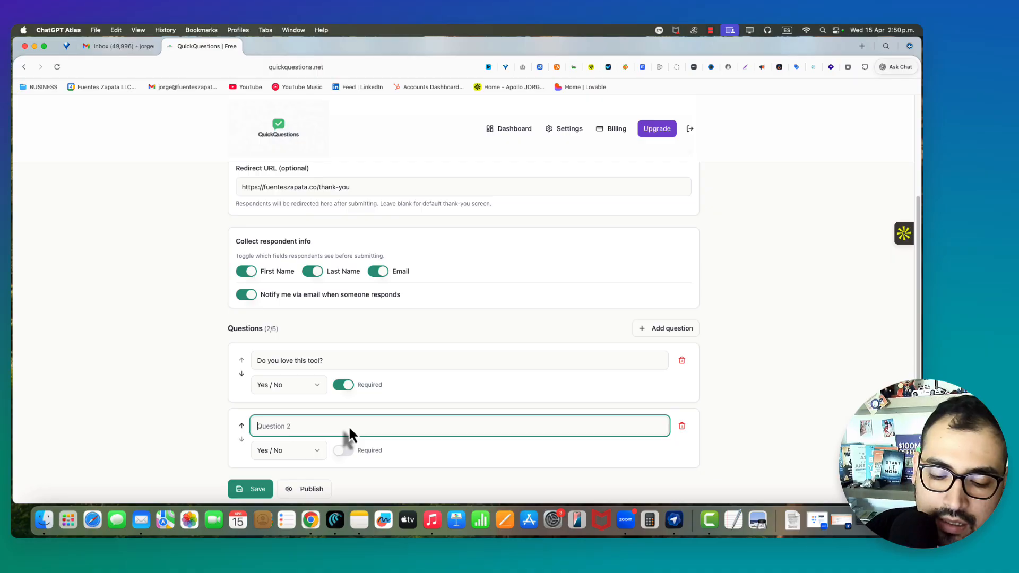
{"action": "type", "text": "H"}
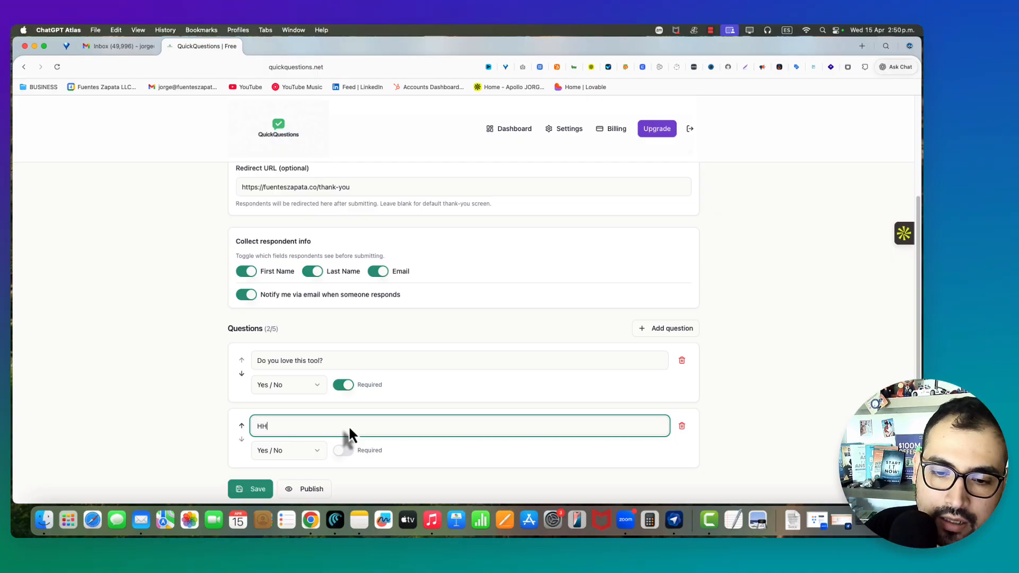
{"action": "type", "text": "ow are you "}
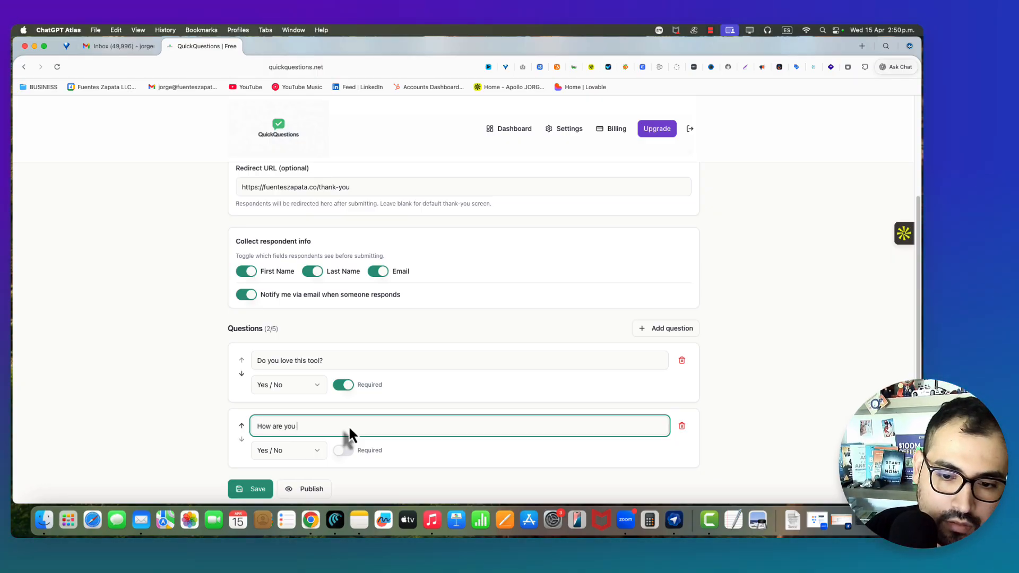
{"action": "type", "text": "today?"}
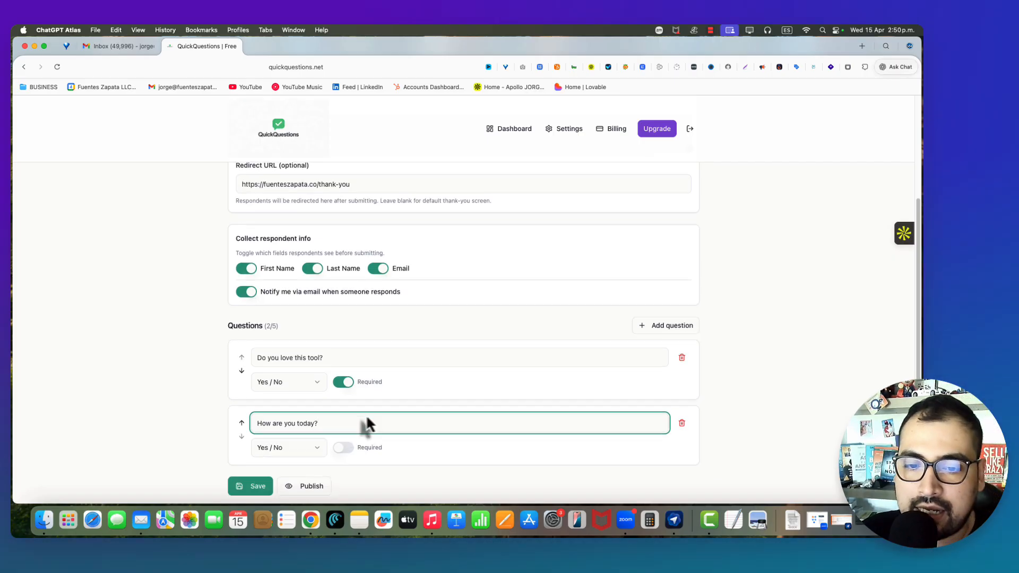
{"action": "scroll", "coordinate": [329, 409], "scroll_direction": "down", "scroll_amount": 3}
{"action": "left_click", "coordinate": [301, 384]}
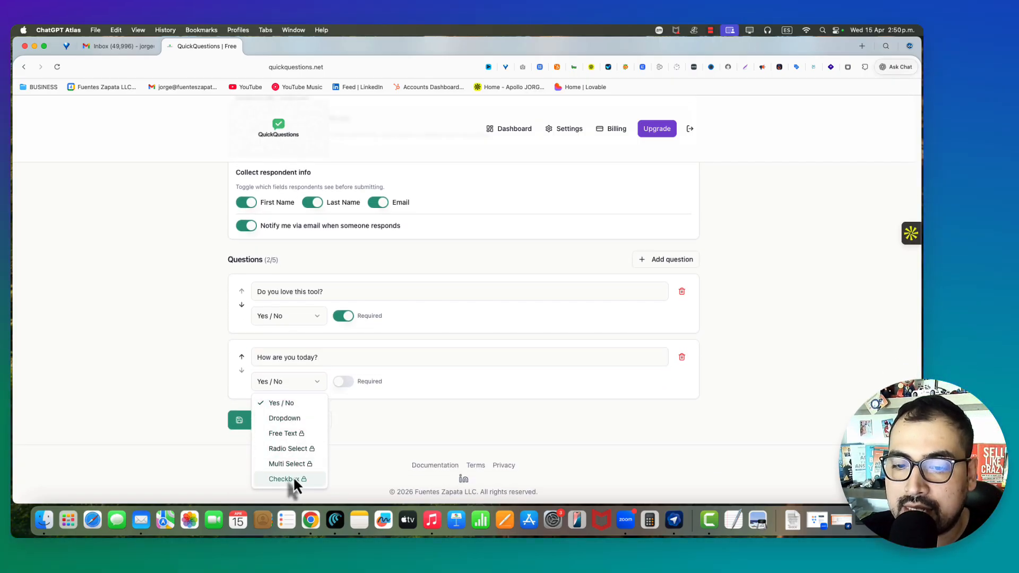
- Make Question 2 a required dropdown with Doing great, Doing just fine and Doing okay
{"action": "left_click", "coordinate": [304, 418]}
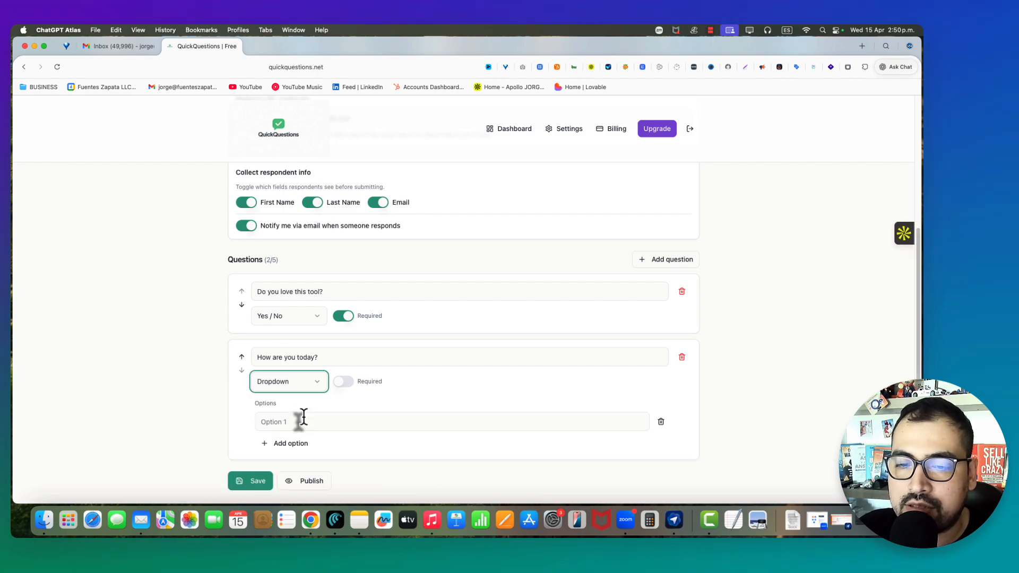
{"action": "left_click", "coordinate": [345, 382]}
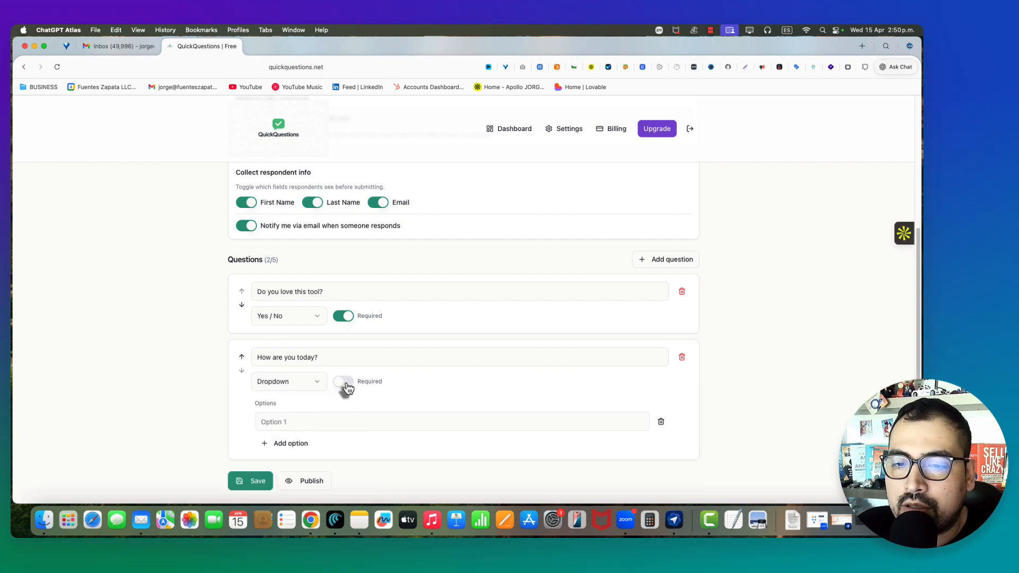
{"action": "scroll", "coordinate": [391, 418], "scroll_direction": "down", "scroll_amount": 3}
{"action": "left_click", "coordinate": [300, 354]}
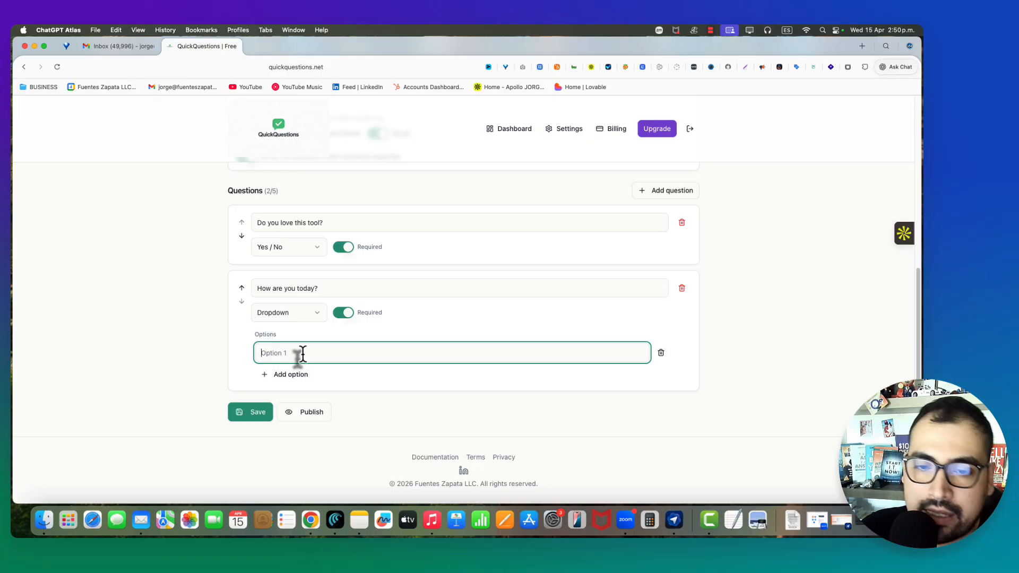
{"action": "type", "text": "Doing great"}
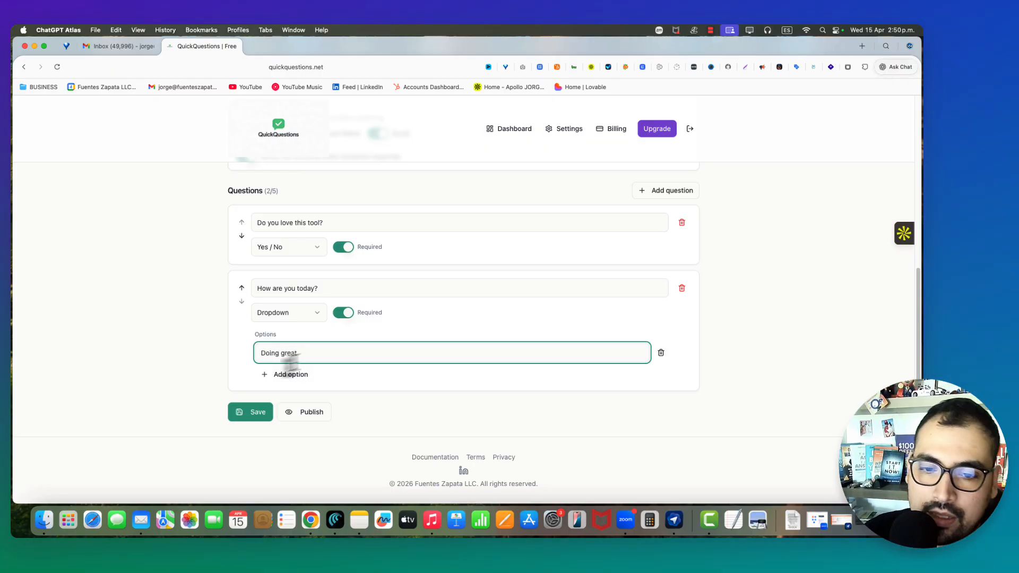
{"action": "left_click", "coordinate": [289, 375]}
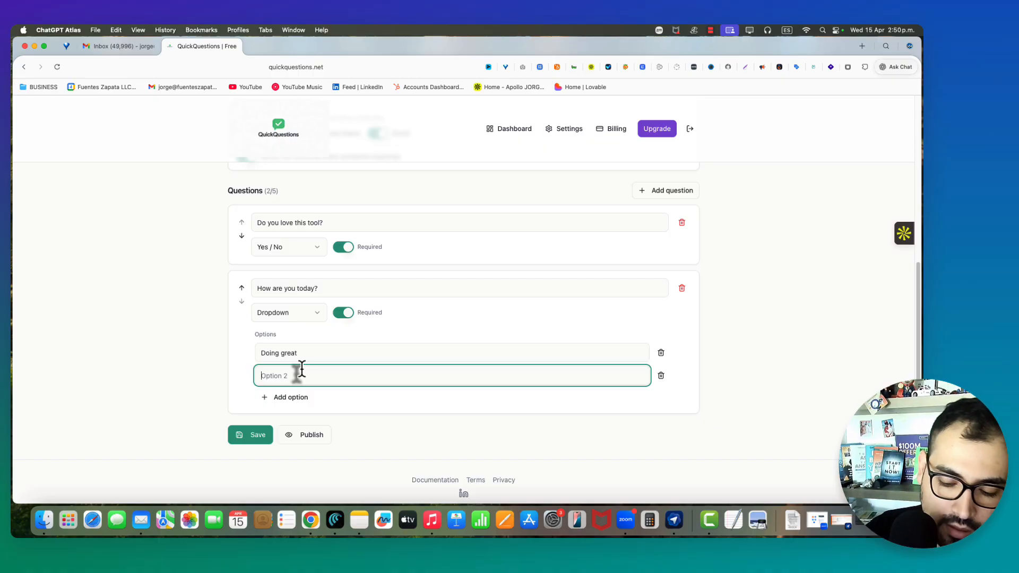
{"action": "type", "text": "Doing just fine"}
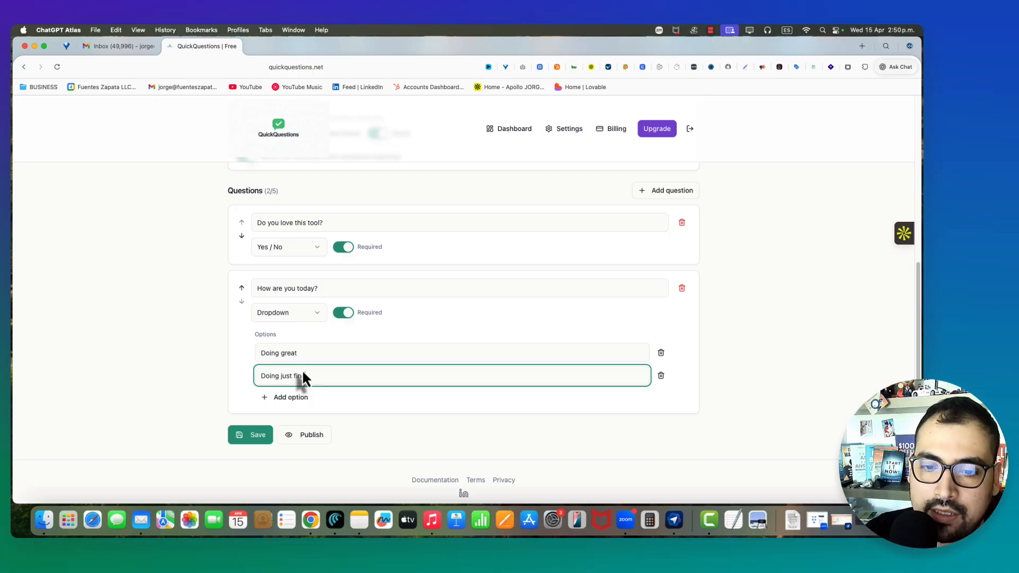
{"action": "left_click", "coordinate": [292, 398]}
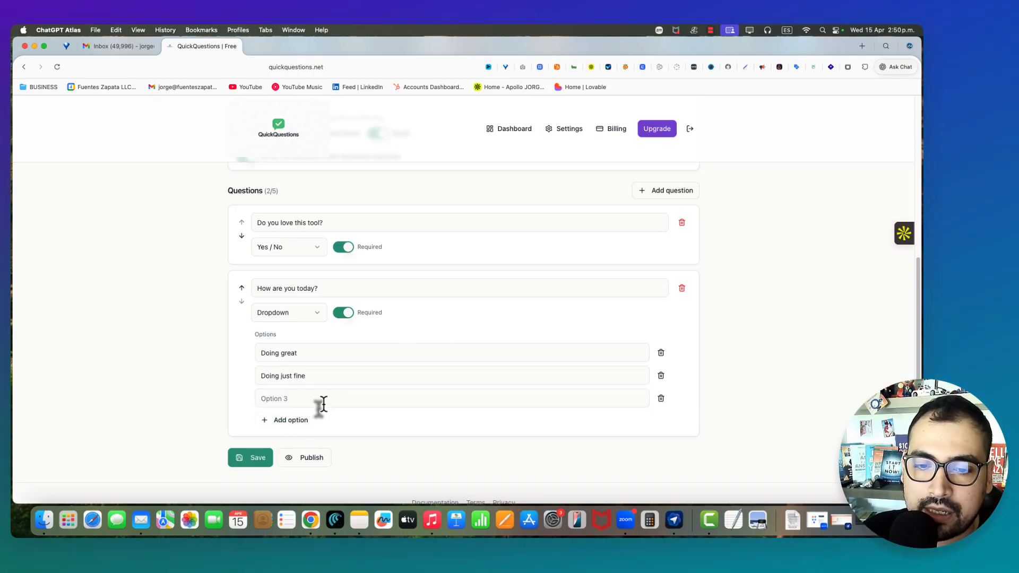
{"action": "left_click", "coordinate": [324, 404]}
{"action": "type", "text": "Doing okay"}
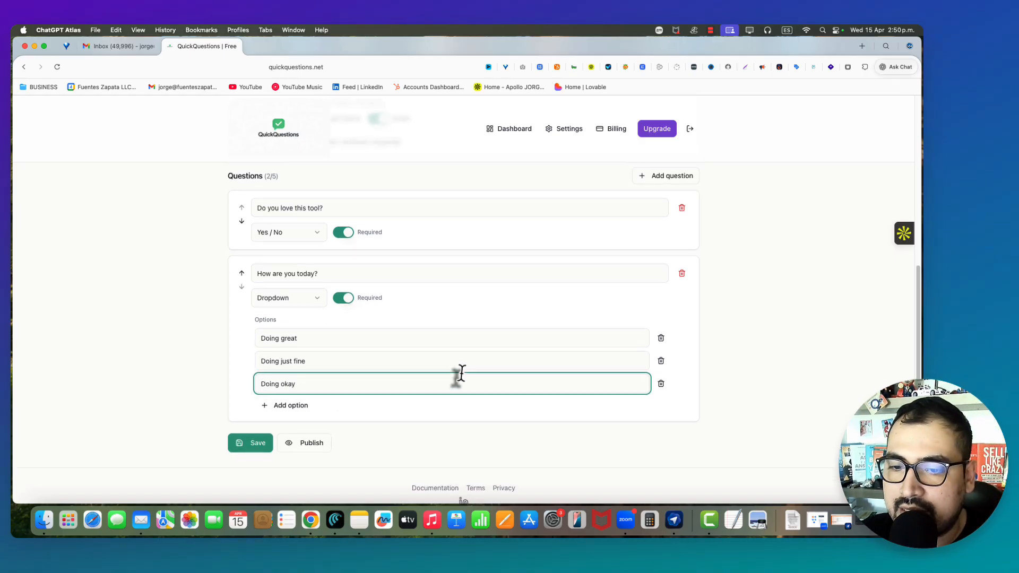
- Finish editing the options and save the survey
{"action": "scroll", "coordinate": [457, 376], "scroll_direction": "down", "scroll_amount": 2}
{"action": "left_click", "coordinate": [425, 383]}
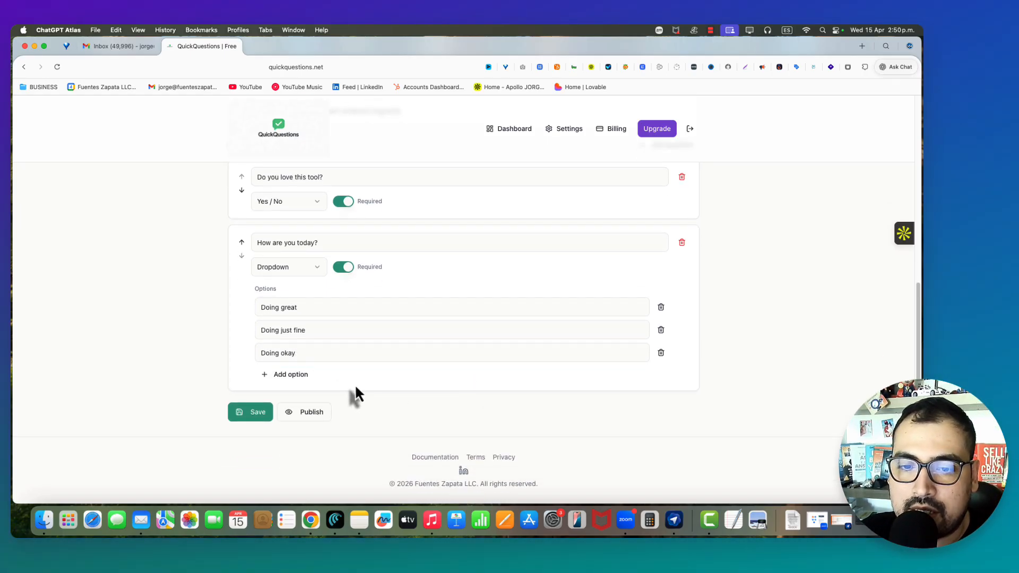
{"action": "left_click", "coordinate": [255, 419]}
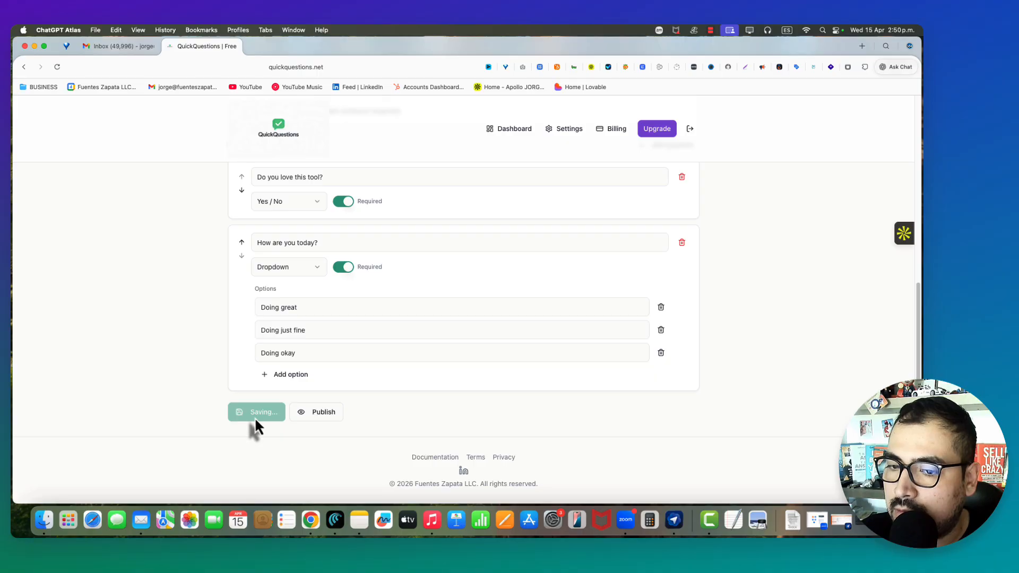
- Publish the survey and copy its embed code
{"action": "left_click", "coordinate": [313, 413]}
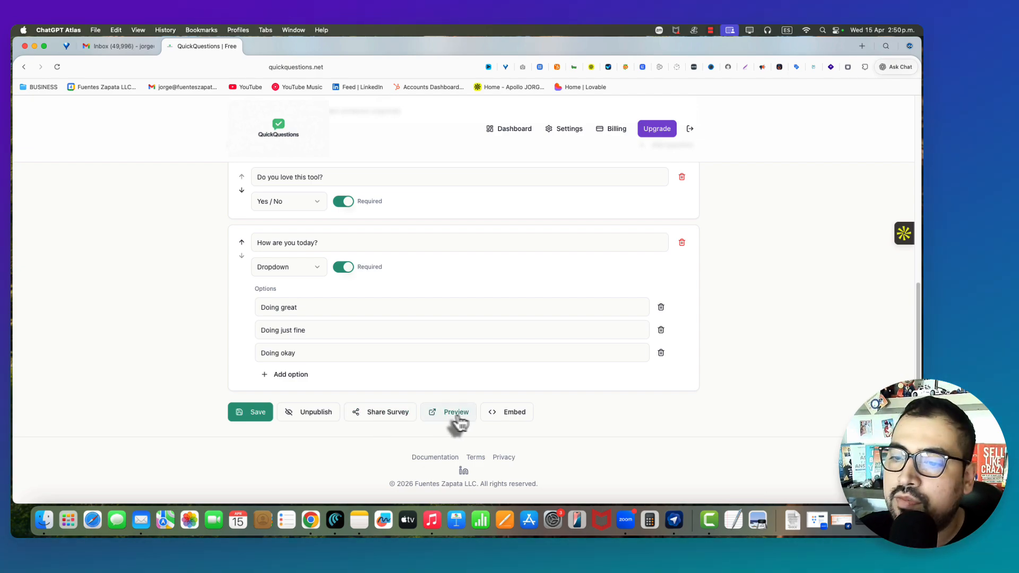
{"action": "left_click", "coordinate": [517, 418]}
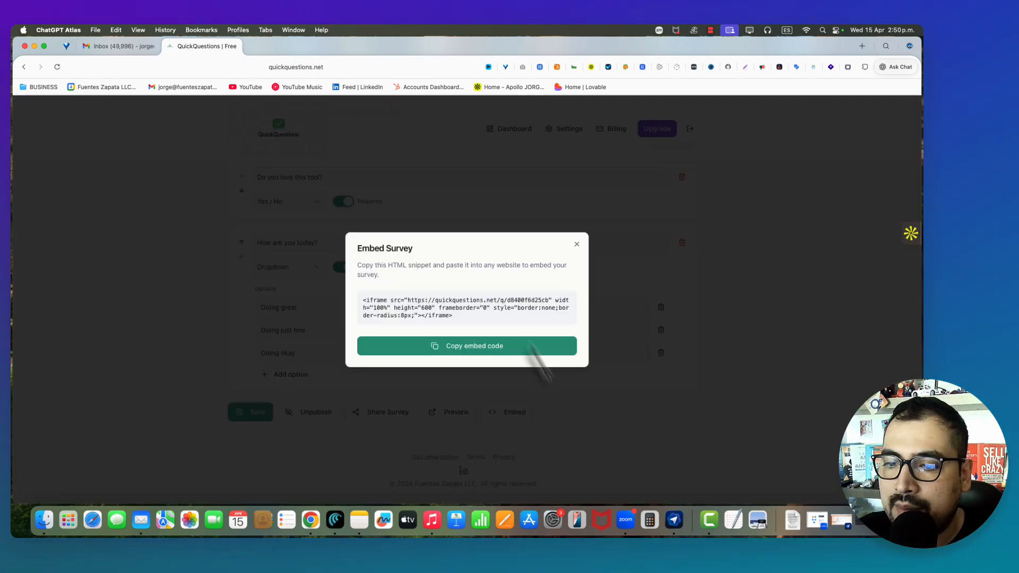
{"action": "left_click", "coordinate": [470, 349]}
- Copy the survey's share link and open its respondent preview in a new tab
{"action": "left_click", "coordinate": [577, 244]}
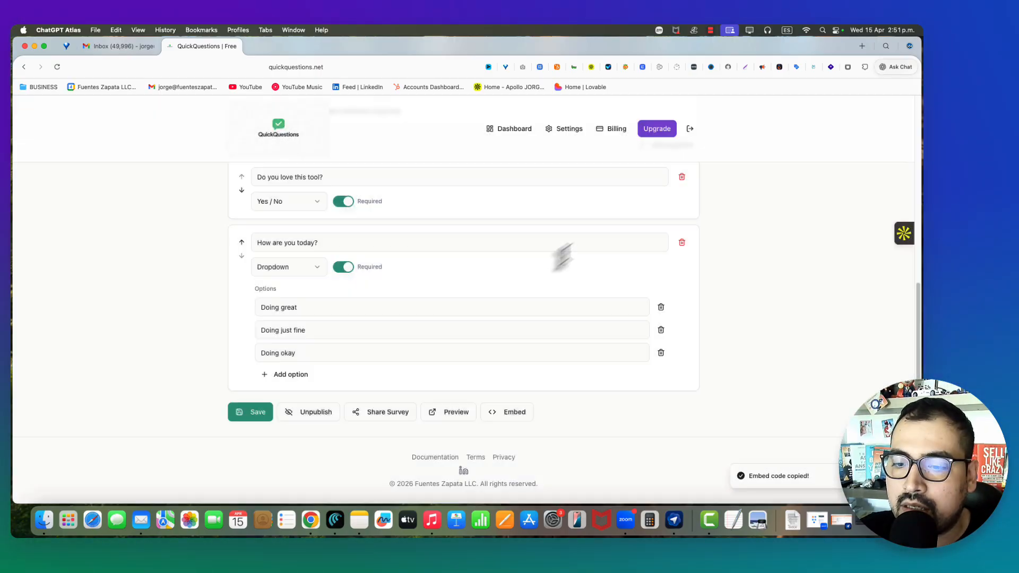
{"action": "left_click", "coordinate": [395, 420]}
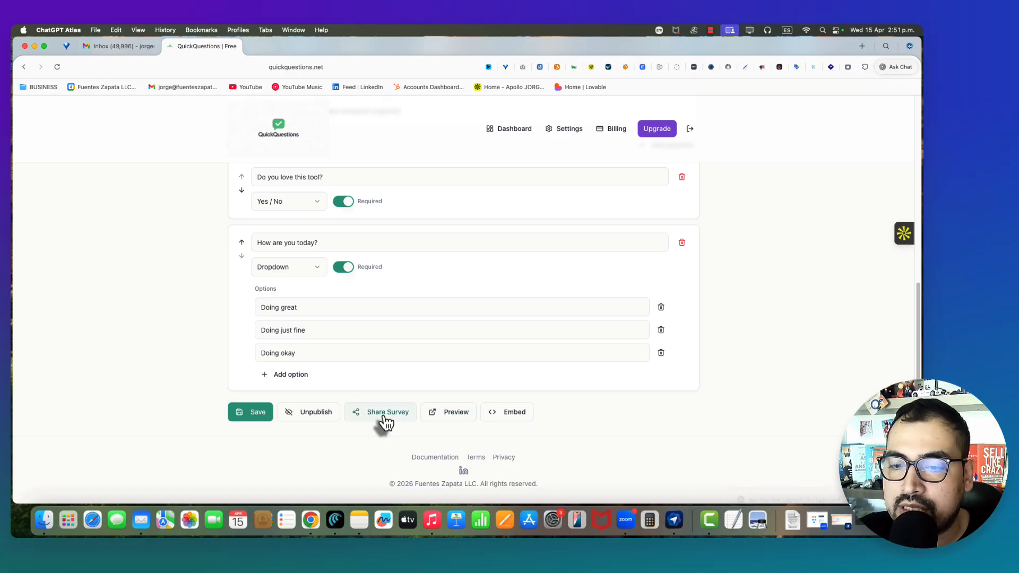
{"action": "left_click", "coordinate": [454, 419]}
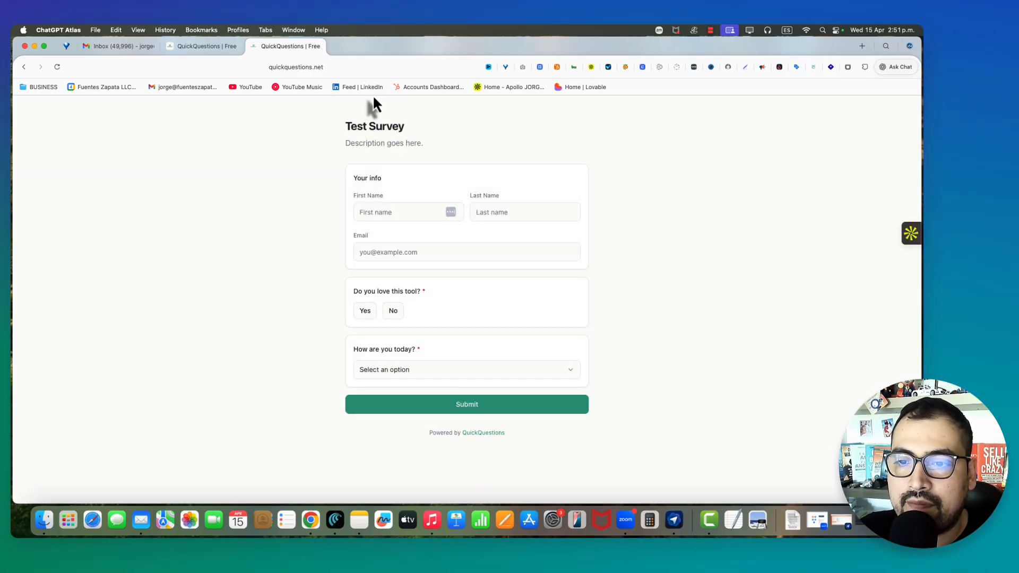
- Fill in the respondent's first name, last name and e-mail on the preview form
{"action": "left_click", "coordinate": [385, 212]}
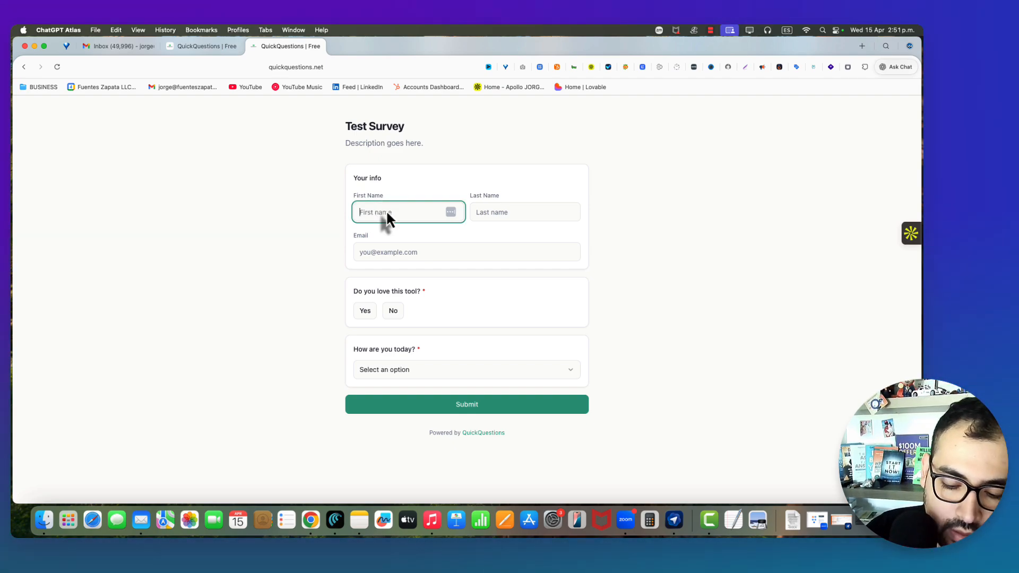
{"action": "type", "text": "Jorge"}
{"action": "key", "text": "Tab"}
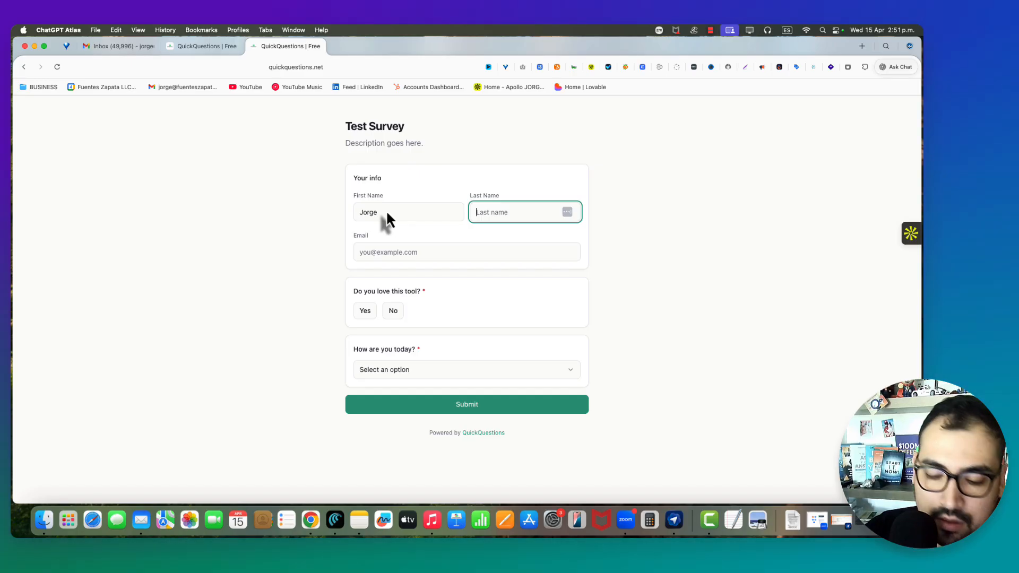
{"action": "type", "text": "F"}
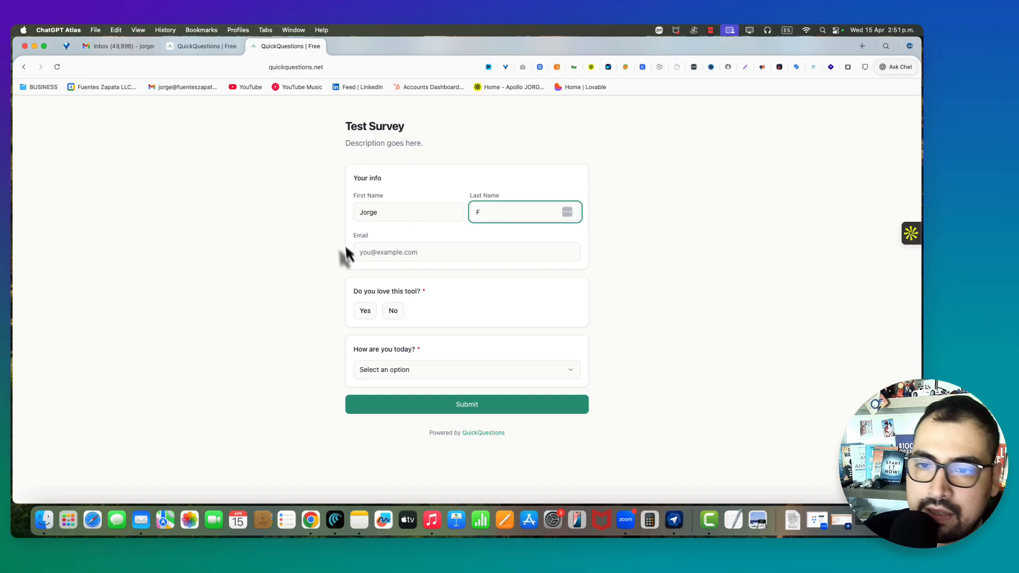
{"action": "left_click", "coordinate": [380, 250]}
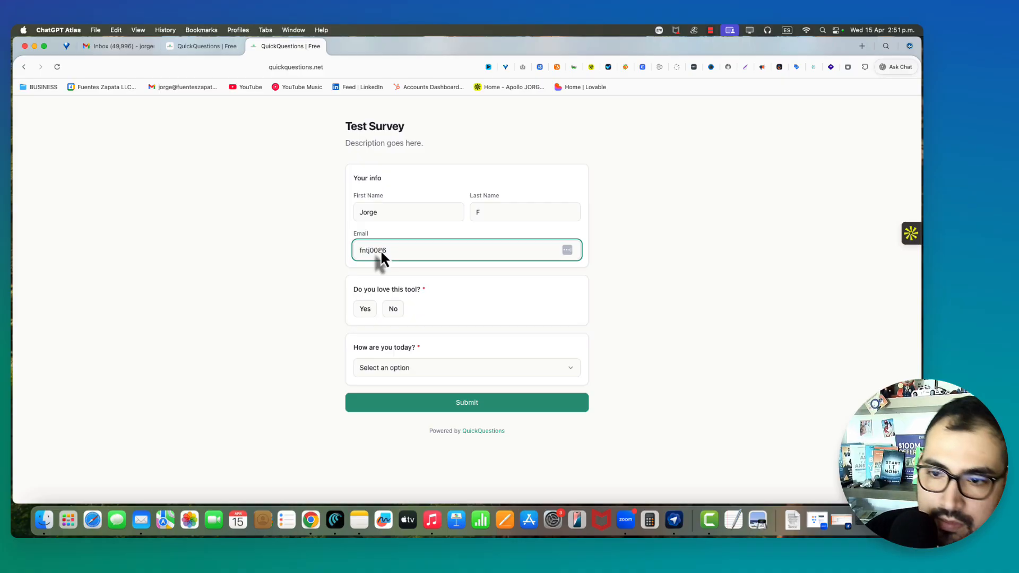
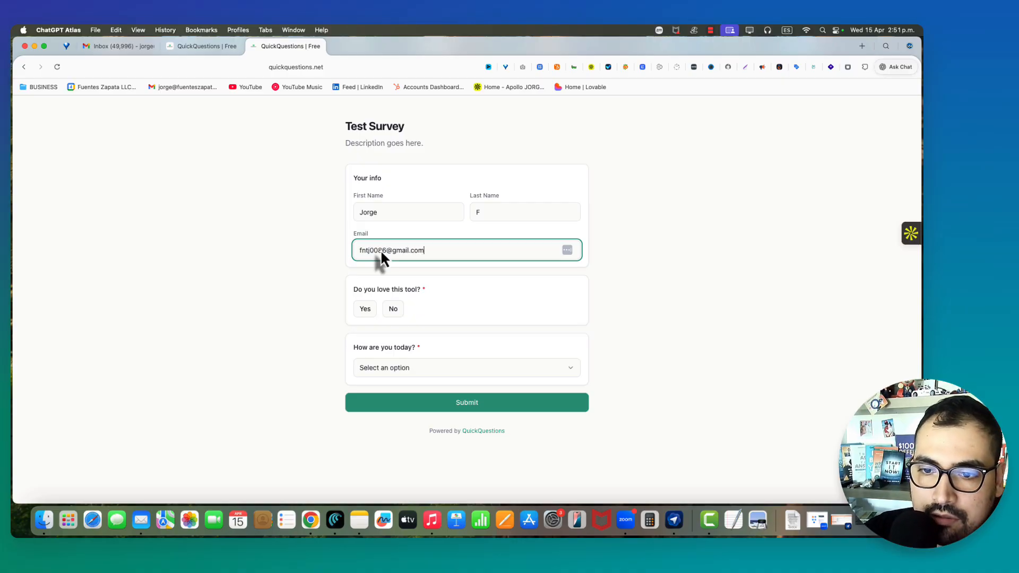
- Answer Yes and Doing great, submit the response, and return to the editor tab
{"action": "left_click", "coordinate": [366, 310]}
{"action": "left_click", "coordinate": [432, 368]}
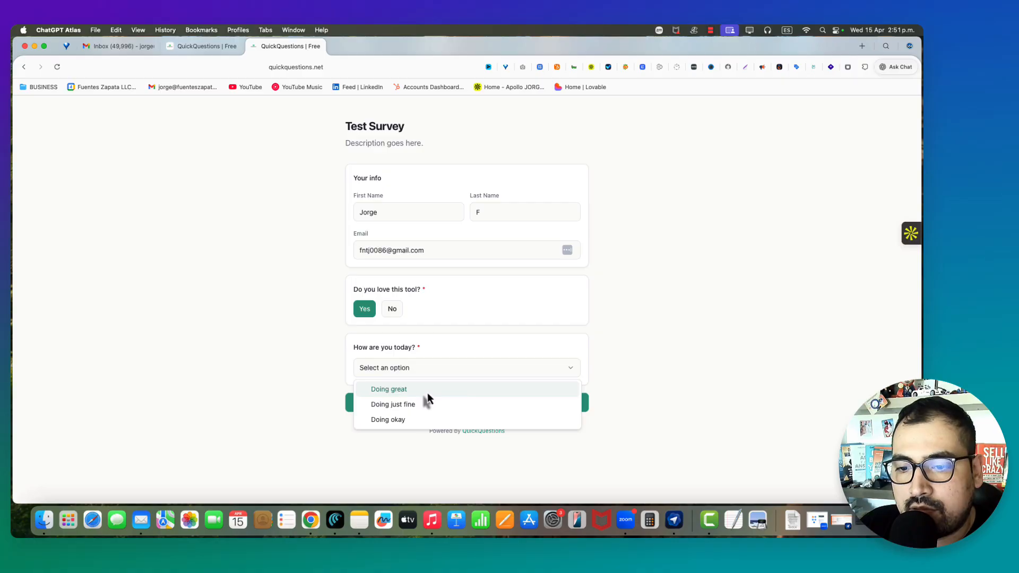
{"action": "left_click", "coordinate": [428, 393]}
{"action": "left_click", "coordinate": [441, 409]}
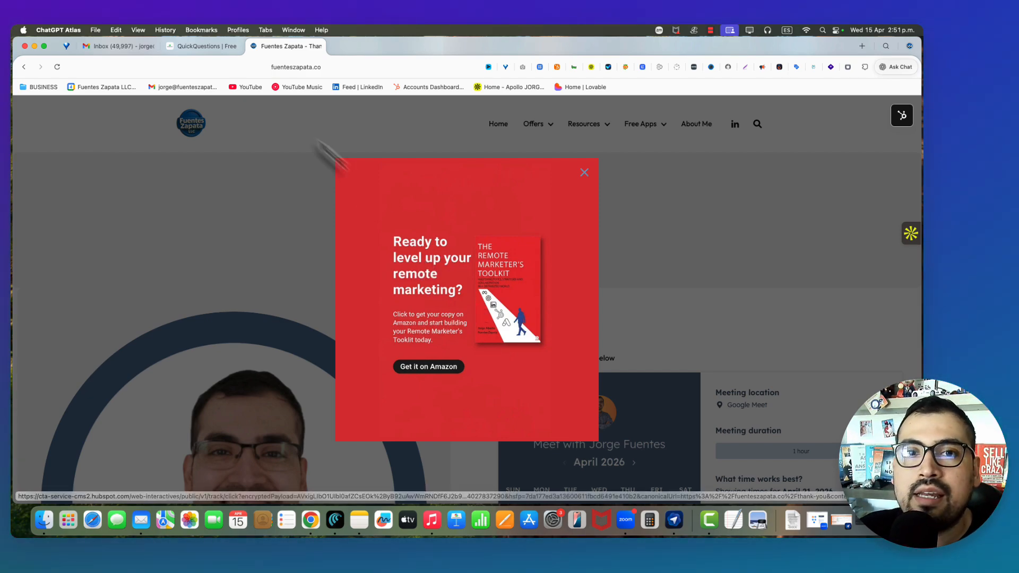
{"action": "left_click", "coordinate": [190, 48]}
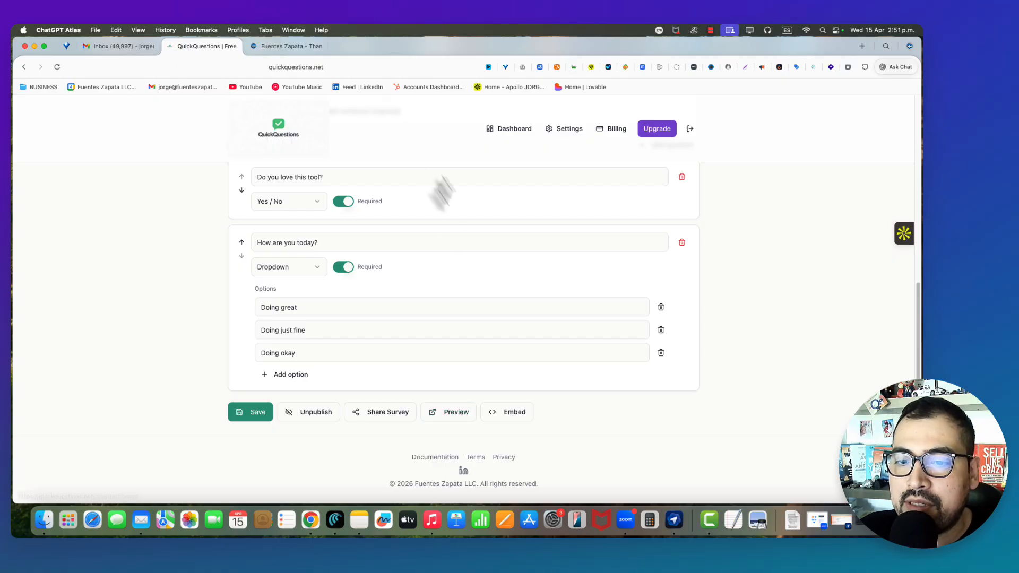
- Return to the Dashboard and open the results for Test Survey
{"action": "scroll", "coordinate": [451, 266], "scroll_direction": "up", "scroll_amount": 10}
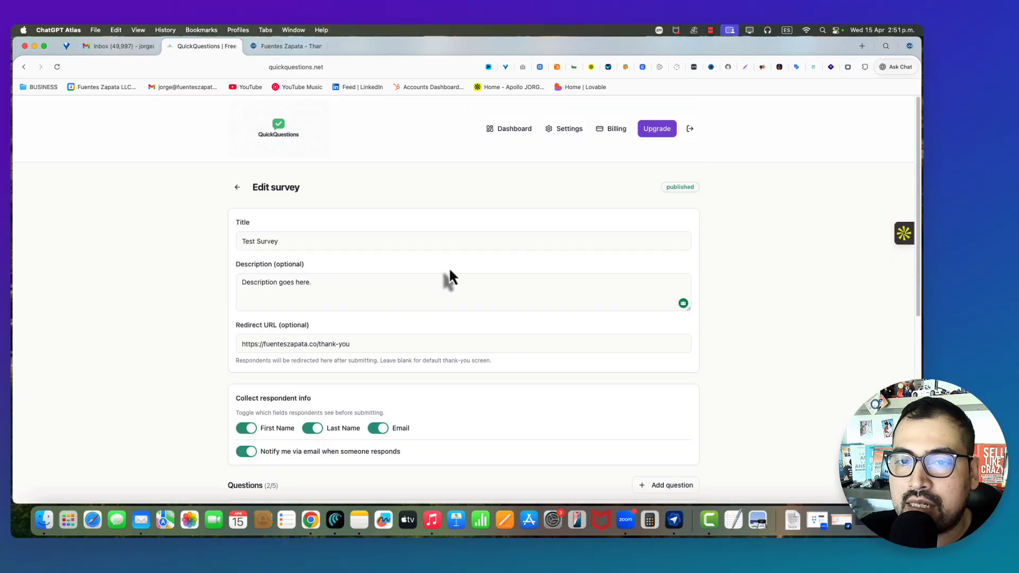
{"action": "left_click", "coordinate": [237, 188]}
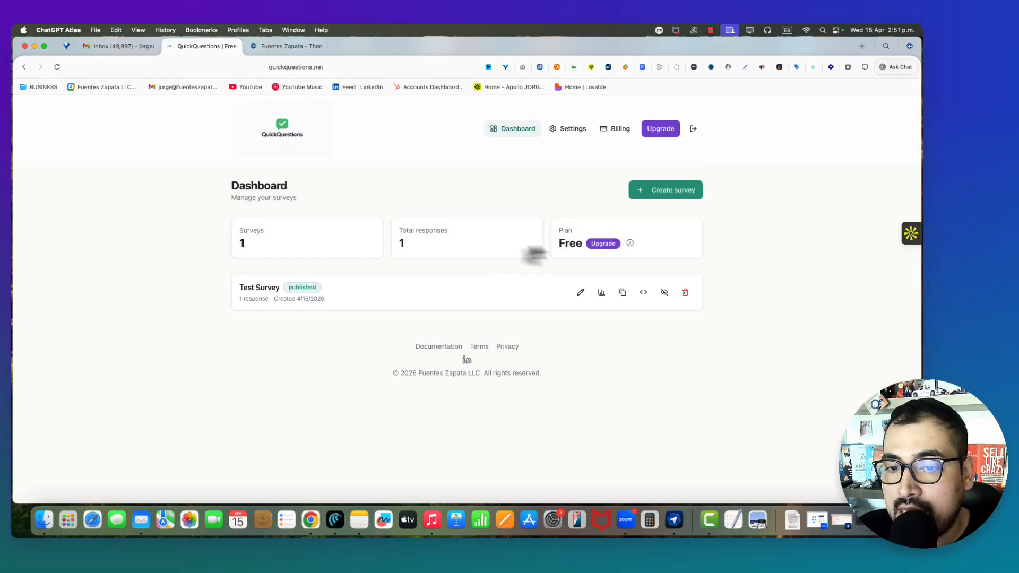
{"action": "left_click", "coordinate": [603, 294]}
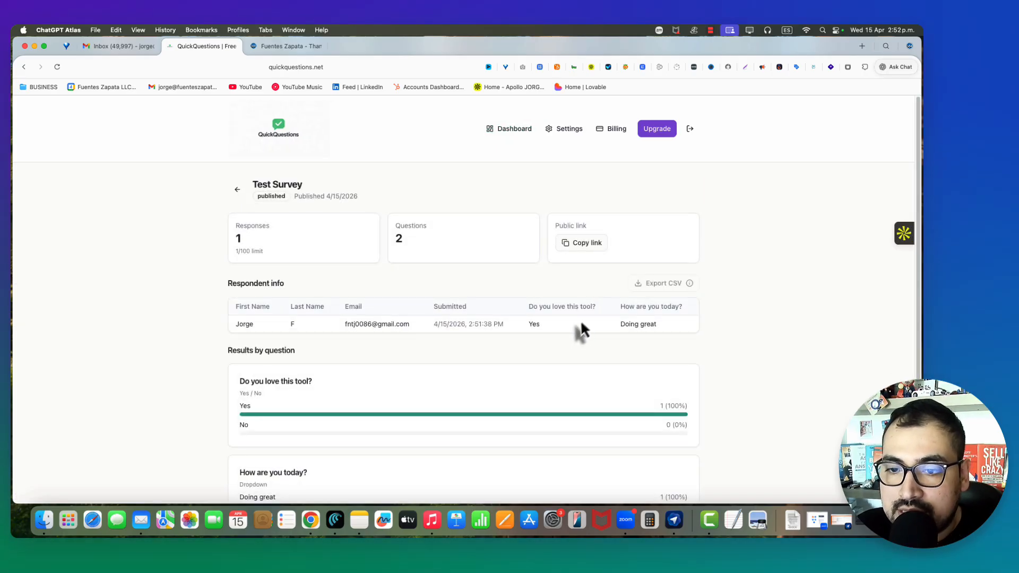
- Review the single response, highlighting its Yes answer, then go back to the Dashboard
{"action": "scroll", "coordinate": [565, 334], "scroll_direction": "down", "scroll_amount": 2}
{"action": "left_click_drag", "start_coordinate": [245, 271], "coordinate": [576, 272]}
{"action": "left_click", "coordinate": [527, 266]}
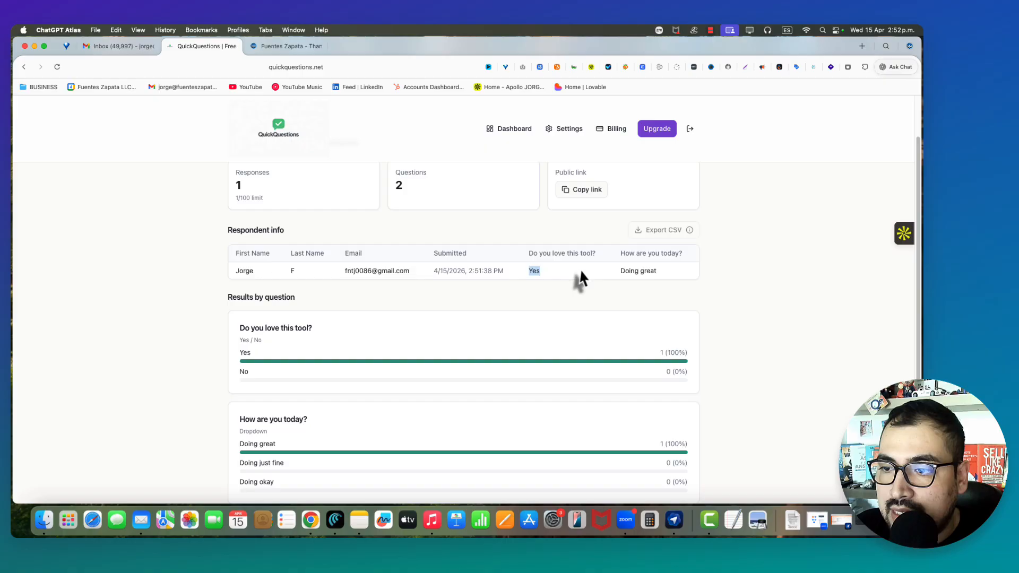
{"action": "left_click", "coordinate": [612, 270]}
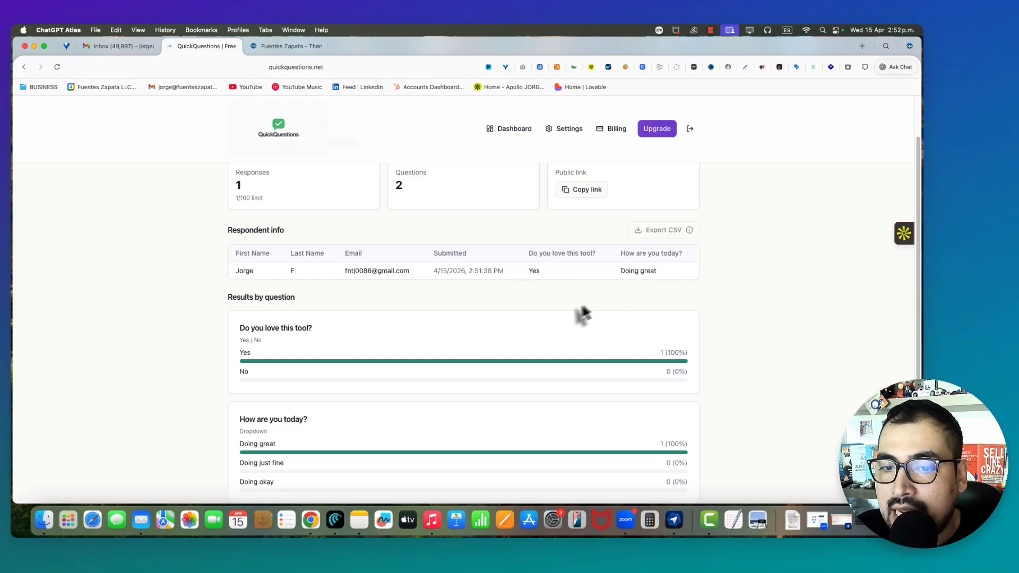
{"action": "scroll", "coordinate": [552, 321], "scroll_direction": "down", "scroll_amount": 2}
{"action": "scroll", "coordinate": [611, 292], "scroll_direction": "up", "scroll_amount": 4}
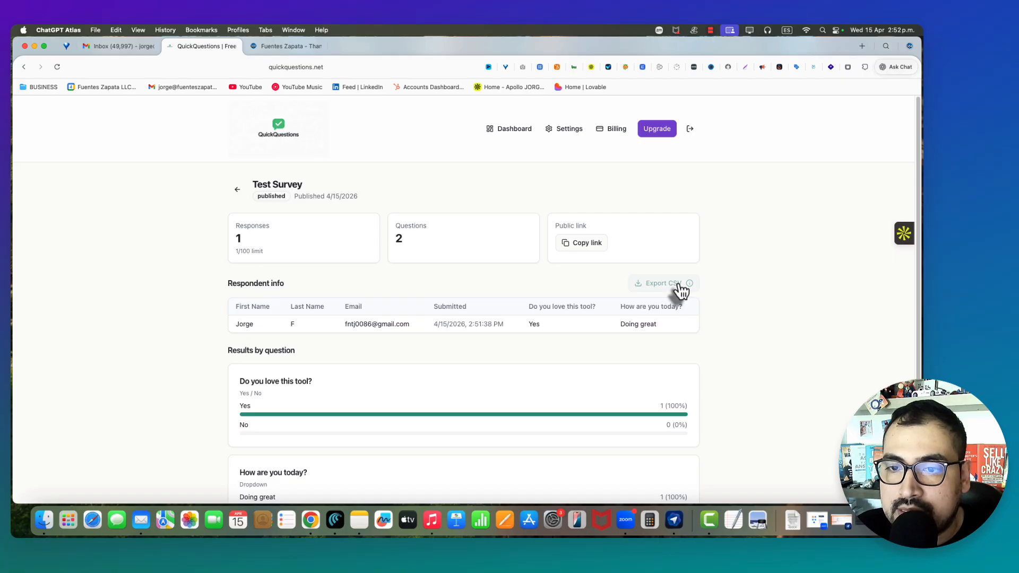
{"action": "scroll", "coordinate": [520, 403], "scroll_direction": "down", "scroll_amount": 3}
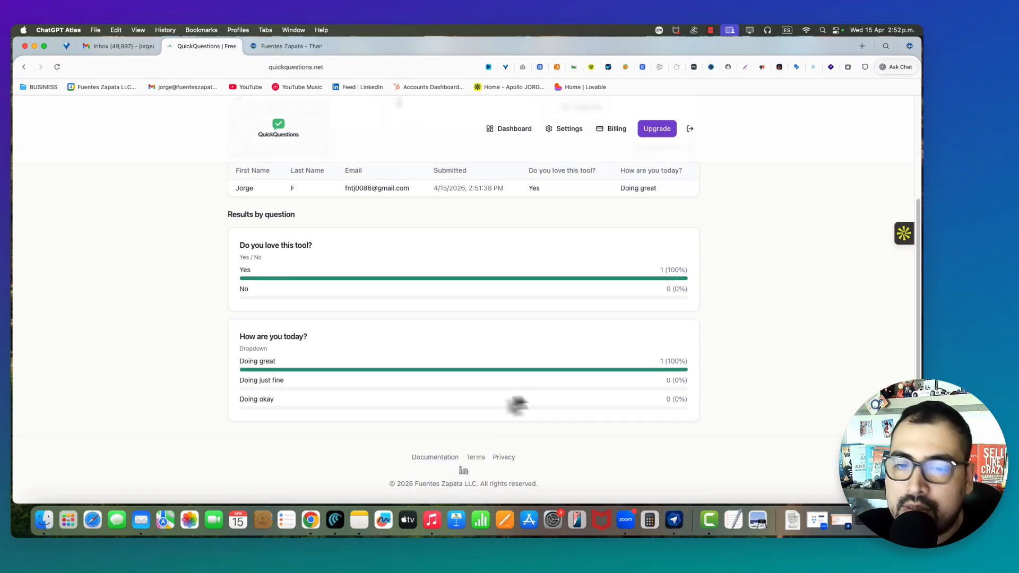
{"action": "scroll", "coordinate": [549, 395], "scroll_direction": "up", "scroll_amount": 3}
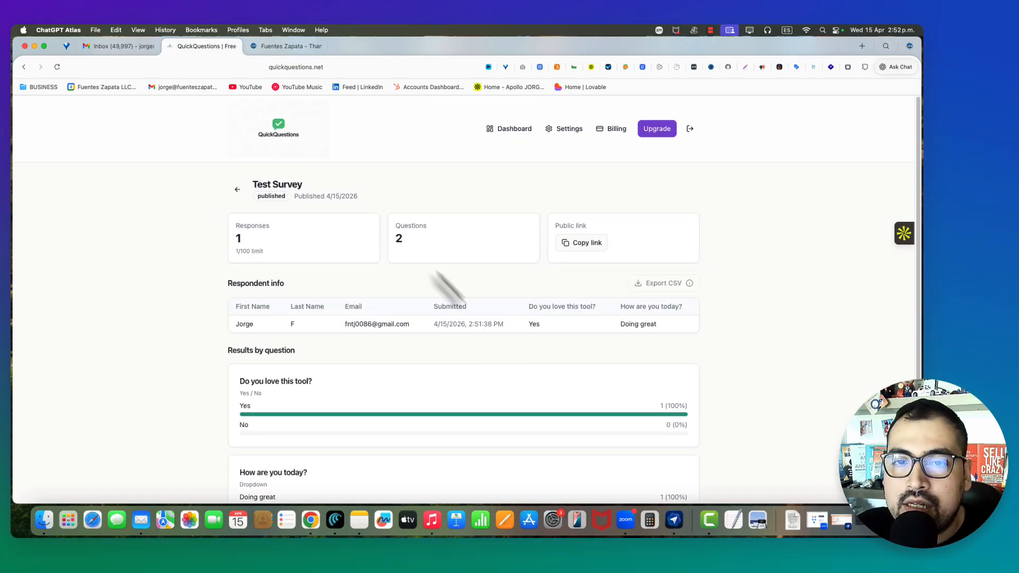
{"action": "left_click", "coordinate": [238, 192]}
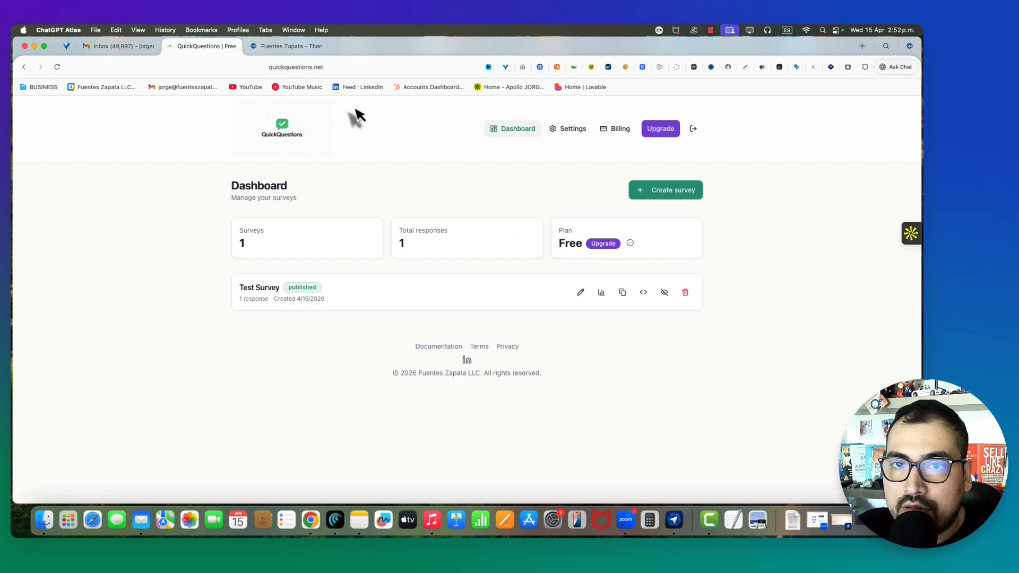
{"action": "left_click", "coordinate": [710, 31]}
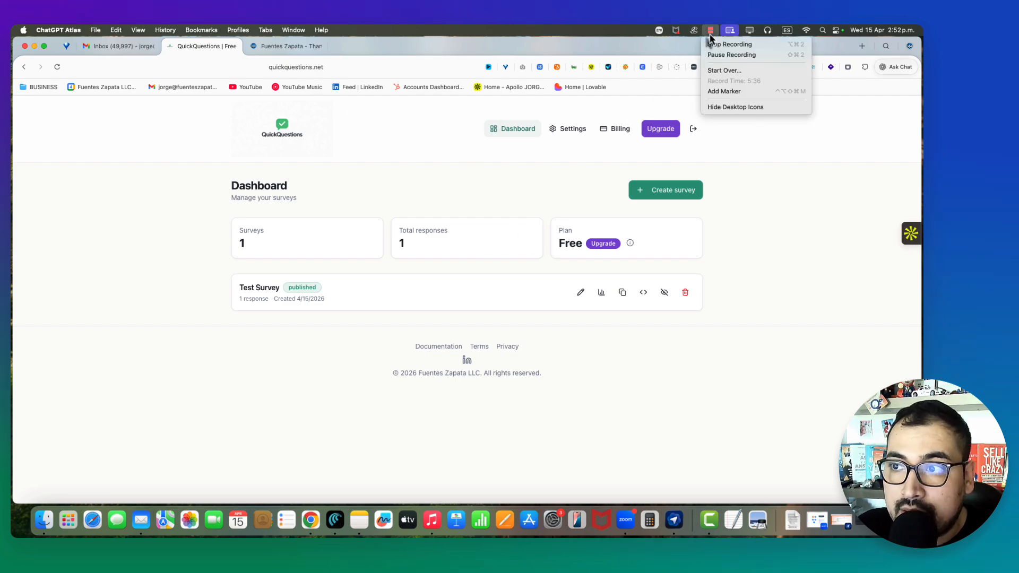
{"action": "left_click", "coordinate": [670, 41]}
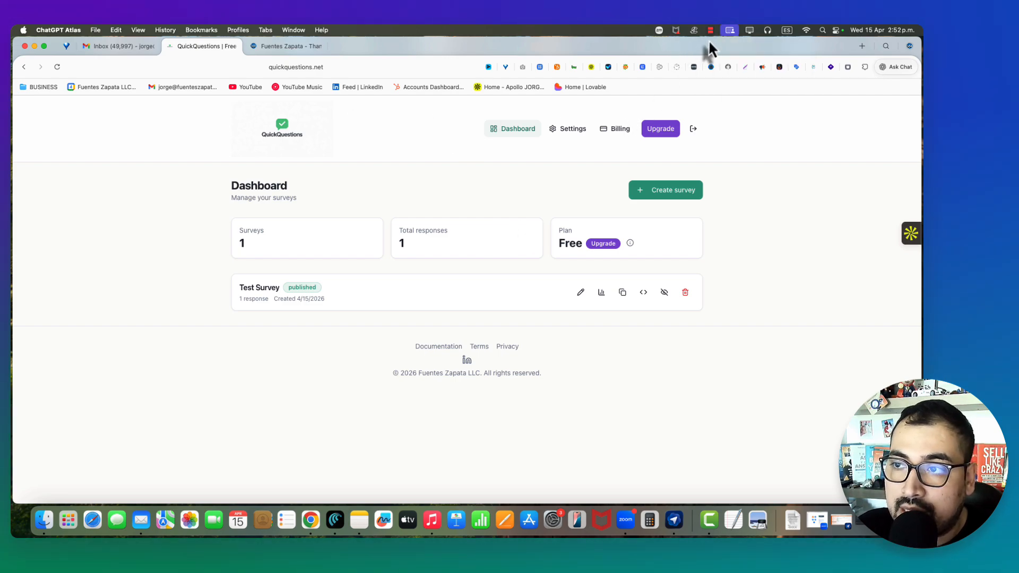